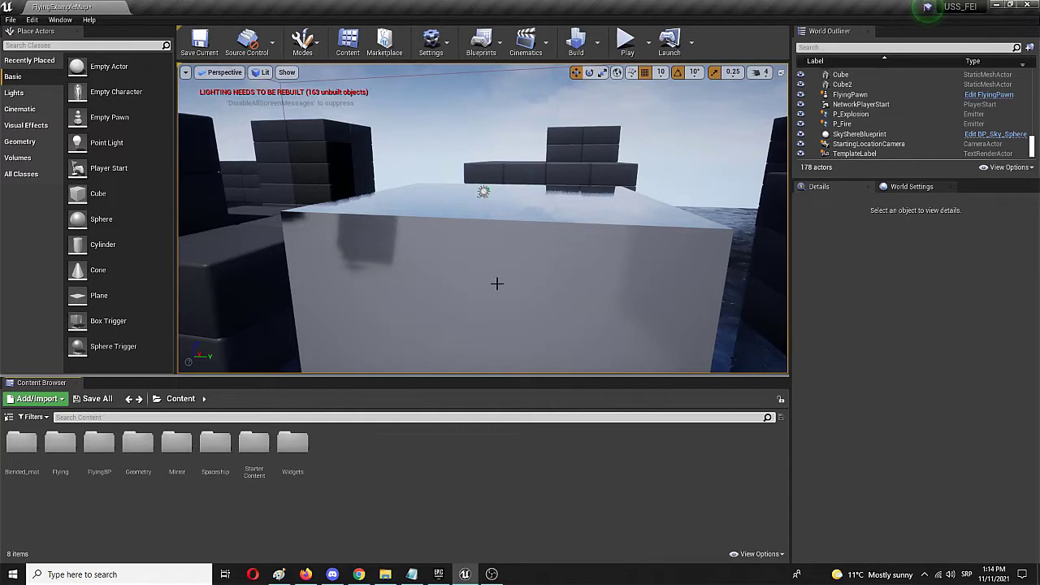
{"action": "right_click_drag", "start_coordinate": [498, 283], "coordinate": [341, 305]}
{"action": "right_click_drag", "start_coordinate": [608, 337], "coordinate": [634, 320]}
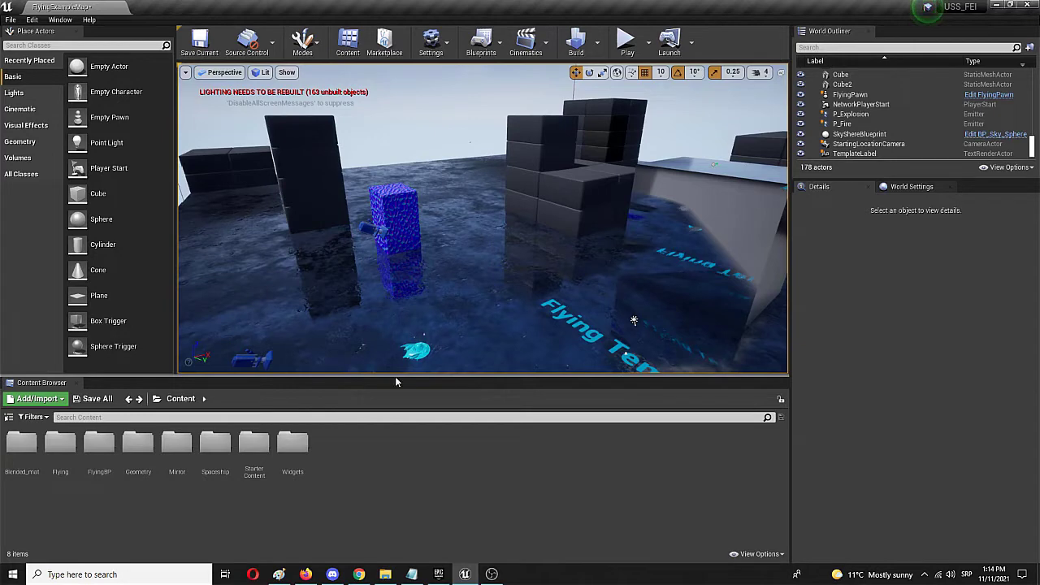
{"action": "right_click_drag", "start_coordinate": [447, 351], "coordinate": [390, 362]}
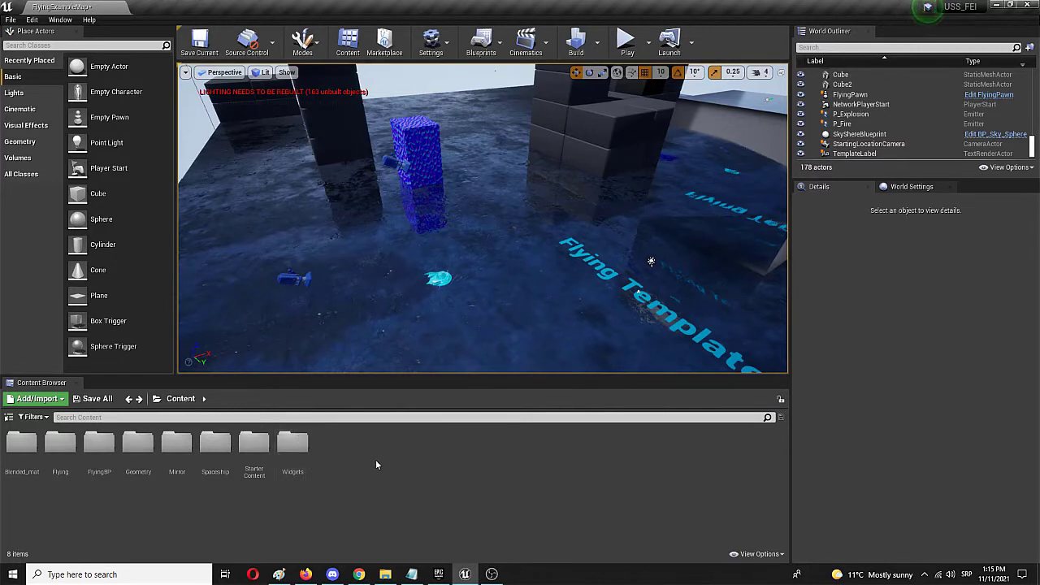
Step: Create a Widget Blueprint named W in the Widgets folder
{"action": "double_click", "coordinate": [291, 443]}
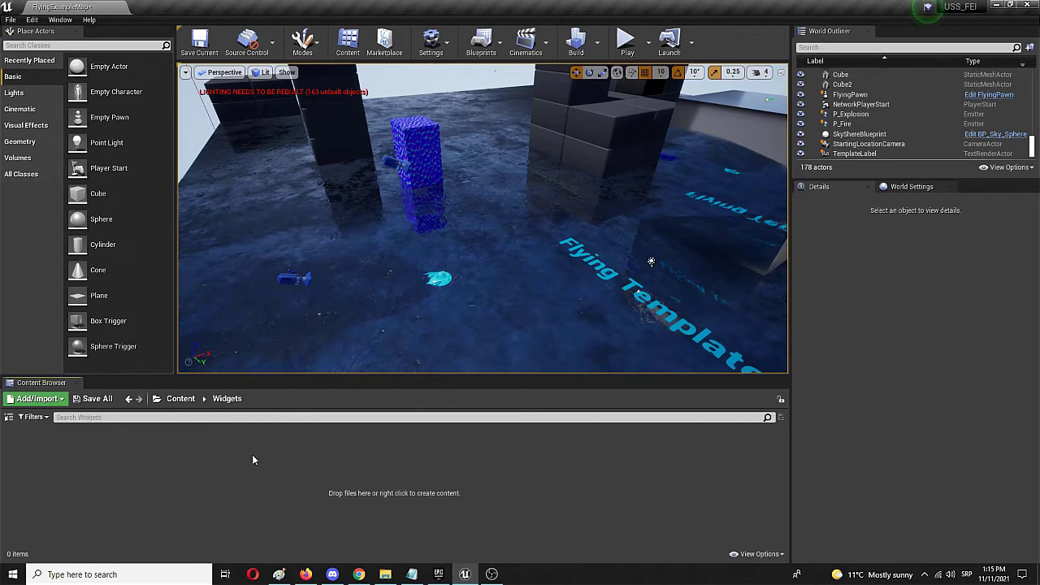
{"action": "right_click", "coordinate": [147, 430]}
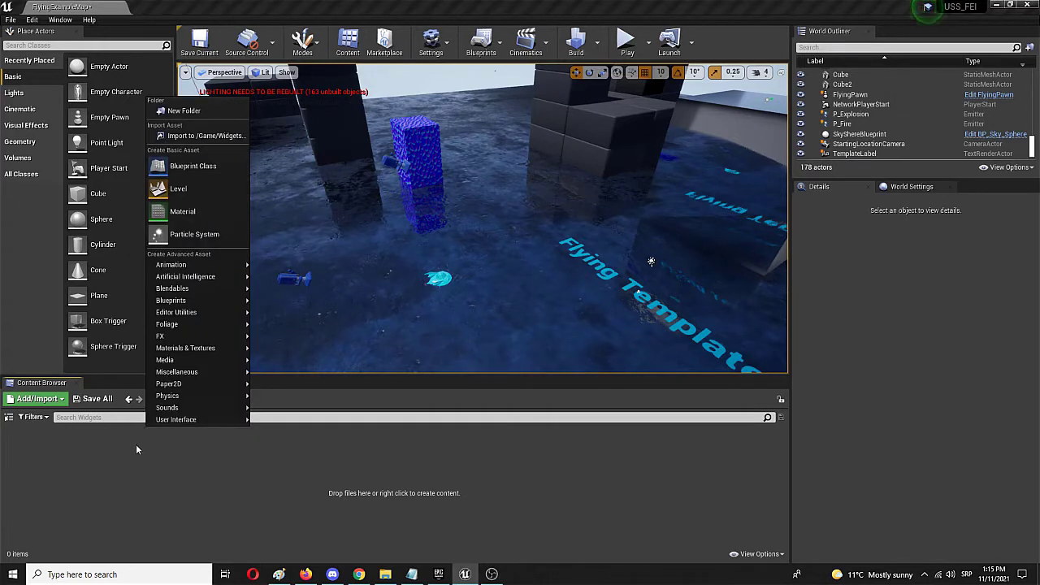
{"action": "mouse_move", "coordinate": [172, 421]}
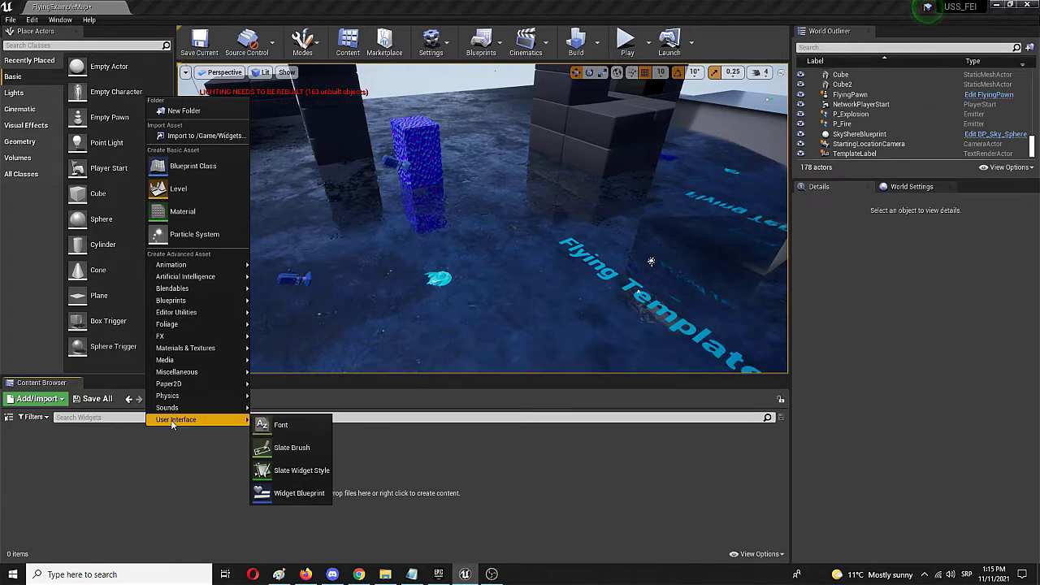
{"action": "left_click", "coordinate": [286, 492]}
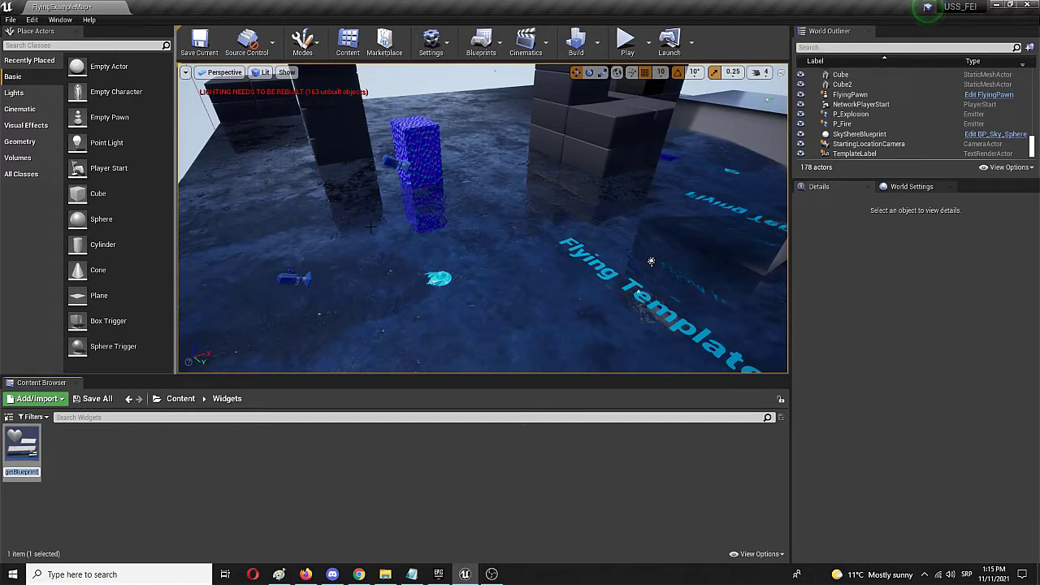
{"action": "type", "text": "W"}
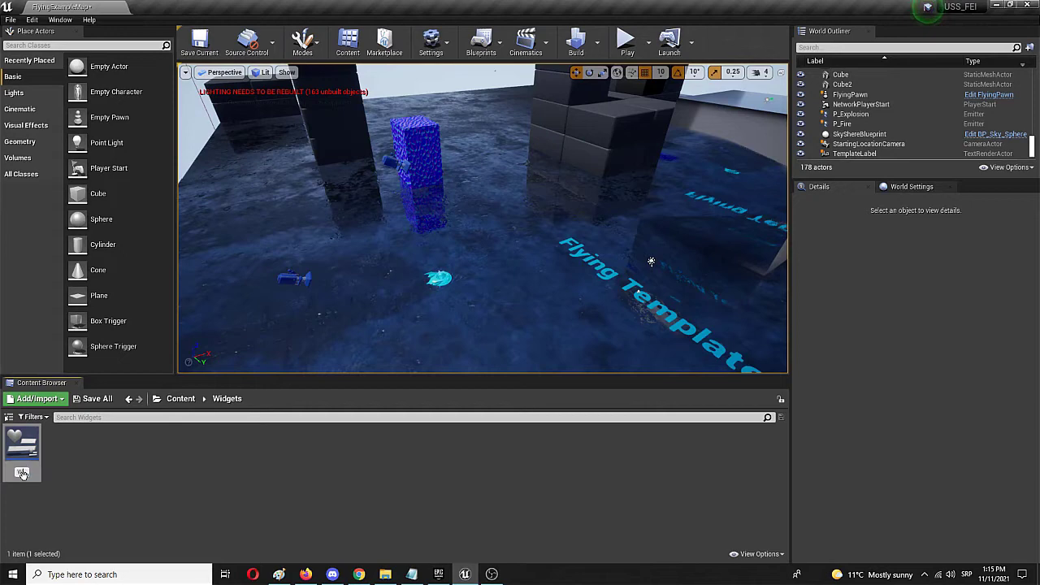
{"action": "key", "text": "Return"}
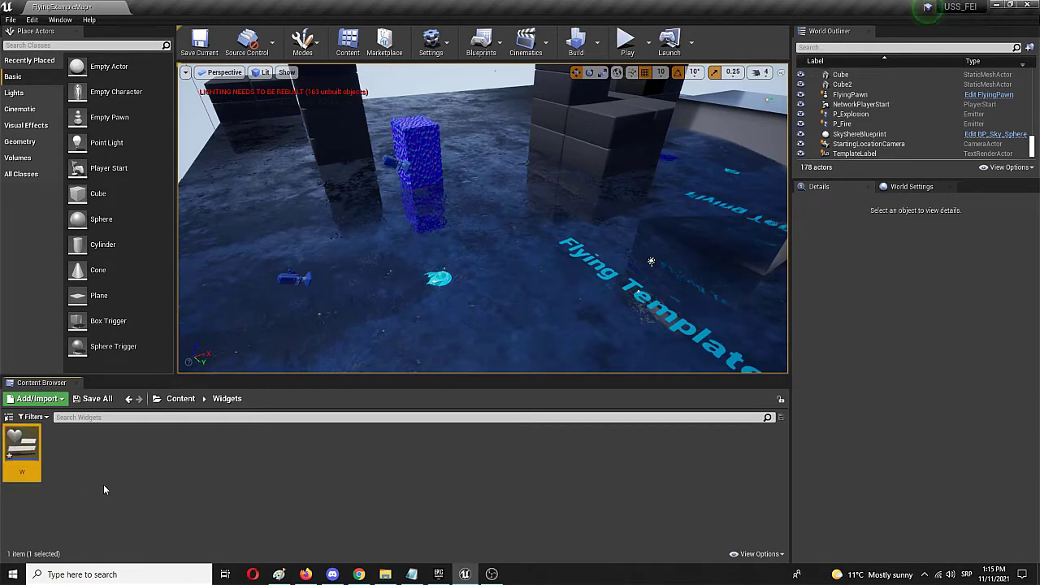
Step: Open the W widget blueprint for editing in the designer
{"action": "double_click", "coordinate": [19, 442]}
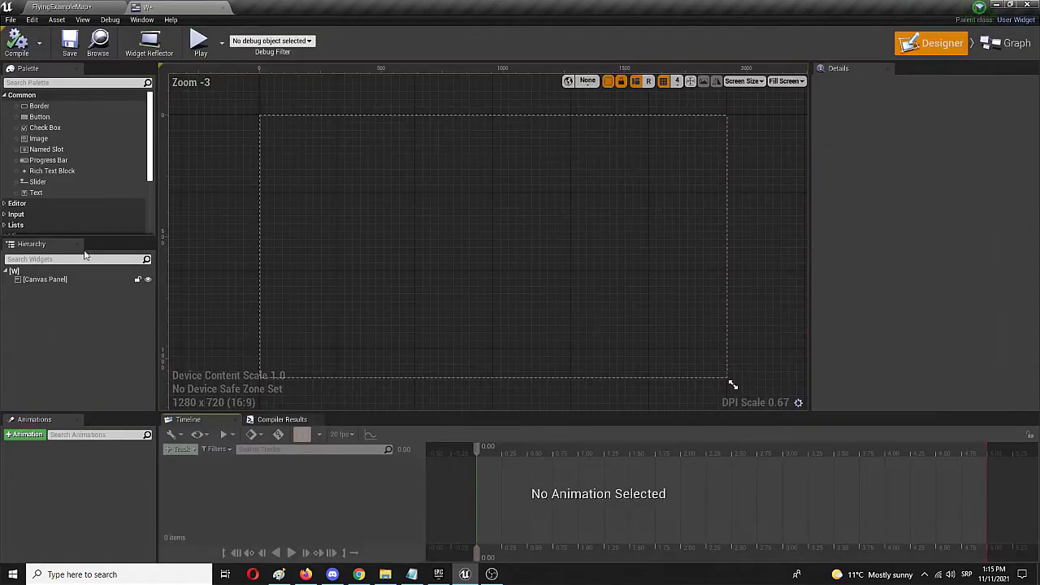
{"action": "left_click", "coordinate": [81, 279]}
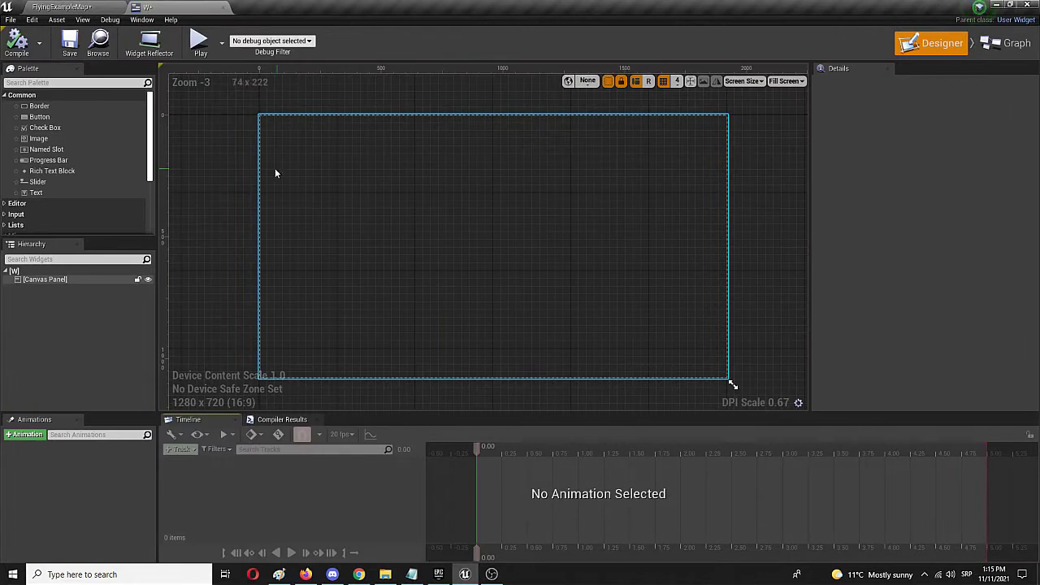
{"action": "scroll", "coordinate": [373, 193], "scroll_direction": "down", "scroll_amount": 3}
{"action": "scroll", "coordinate": [373, 196], "scroll_direction": "up", "scroll_amount": 2}
{"action": "left_click", "coordinate": [329, 189]}
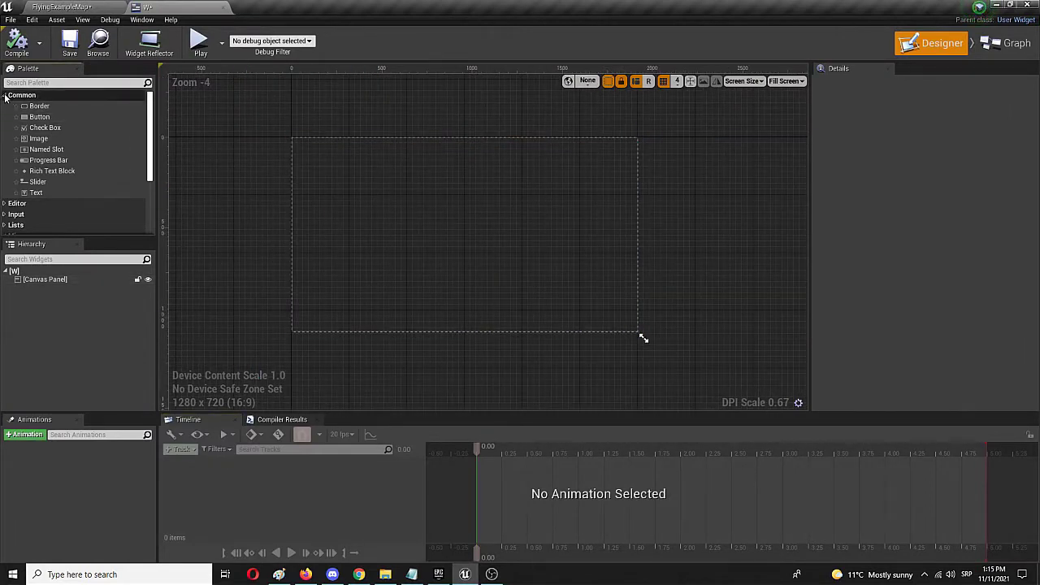
Step: Add a Text widget near the middle of the canvas panel and enlarge it to about 776 by 403
{"action": "left_click", "coordinate": [14, 97]}
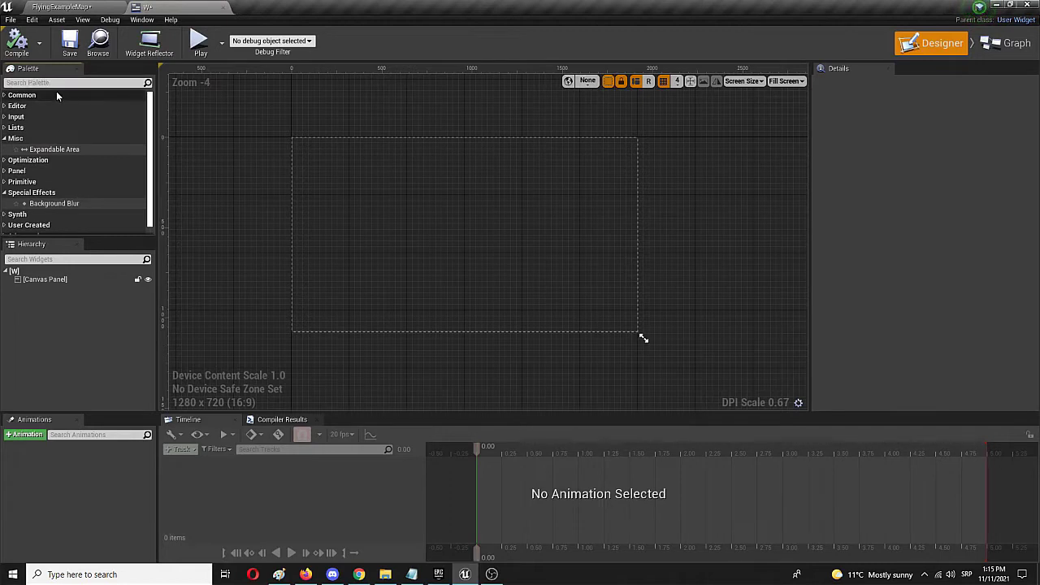
{"action": "left_click", "coordinate": [5, 139]}
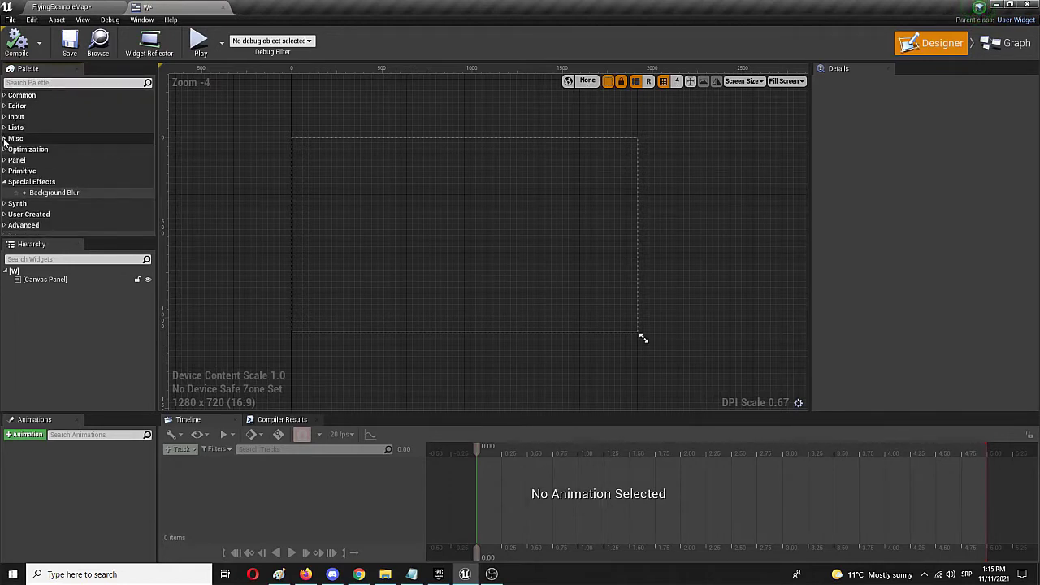
{"action": "left_click", "coordinate": [4, 182]}
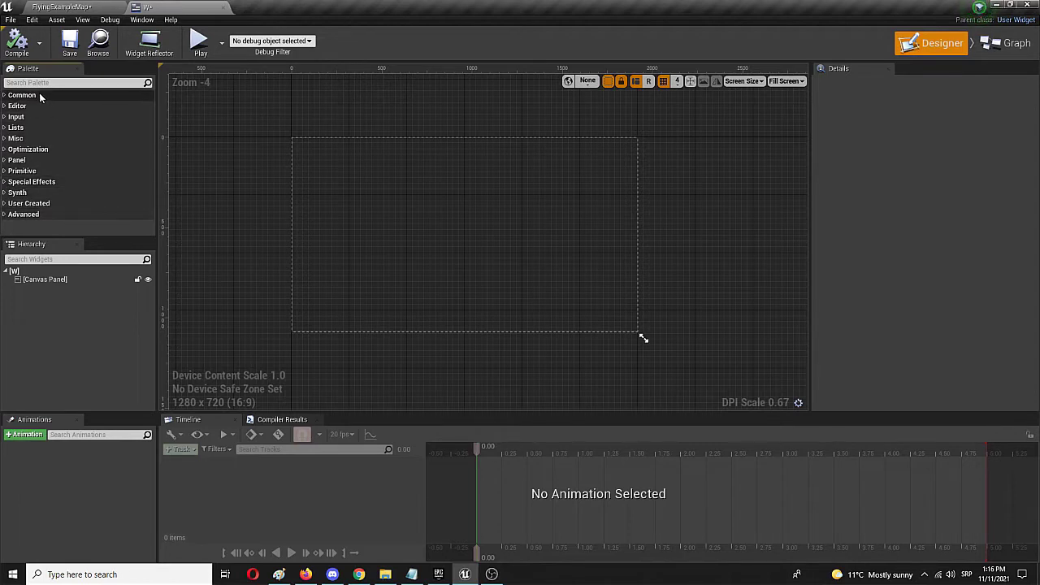
{"action": "left_click", "coordinate": [5, 95]}
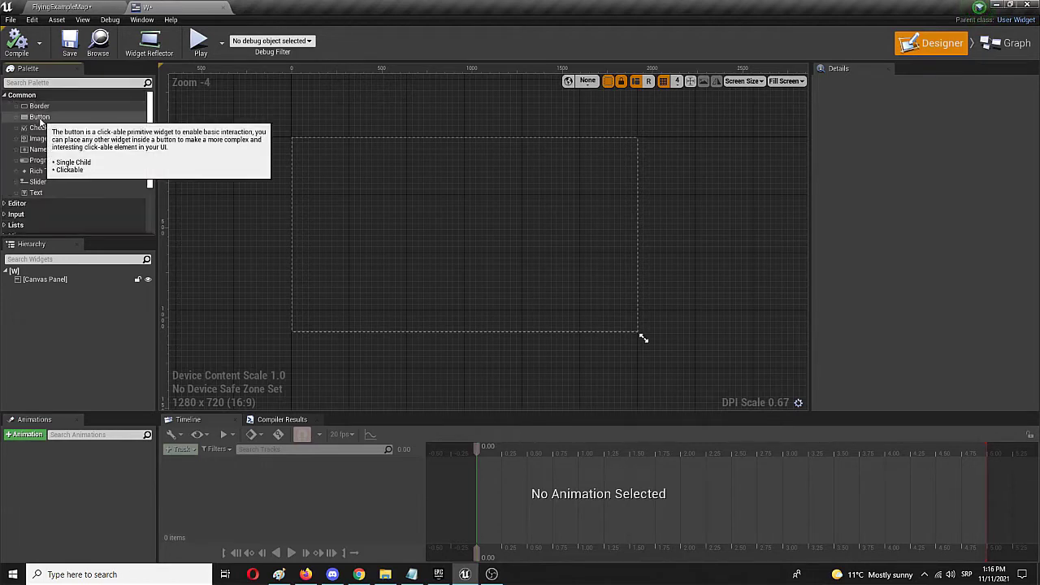
{"action": "left_click_drag", "start_coordinate": [37, 191], "coordinate": [383, 186]}
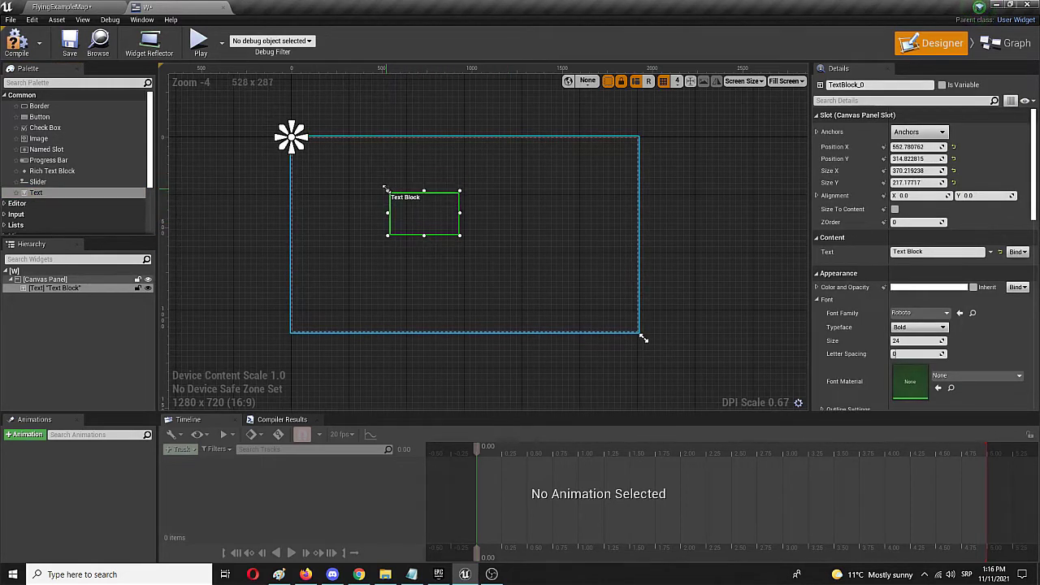
{"action": "left_click_drag", "start_coordinate": [458, 233], "coordinate": [532, 269]}
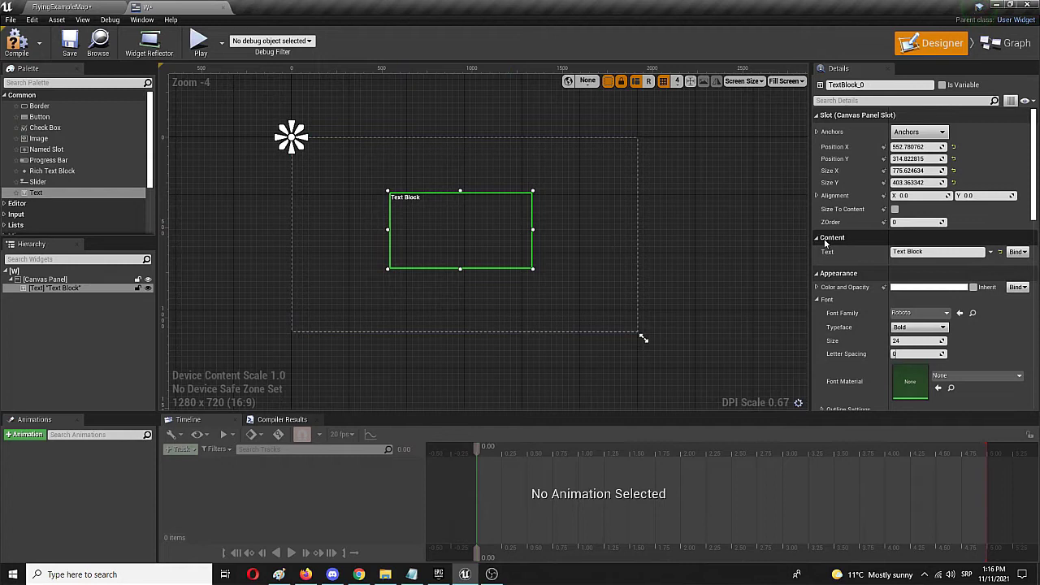
Step: Set the text block's content to "Find Yourself"
{"action": "left_click", "coordinate": [924, 251]}
{"action": "type", "text": "G"}
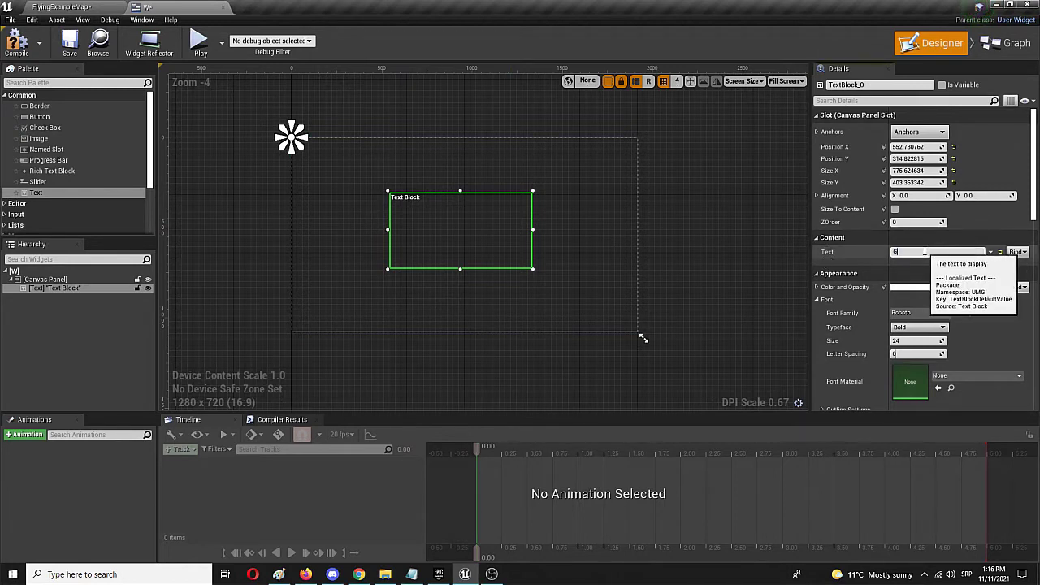
{"action": "type", "text": "ind You"}
{"action": "type", "text": "rself"}
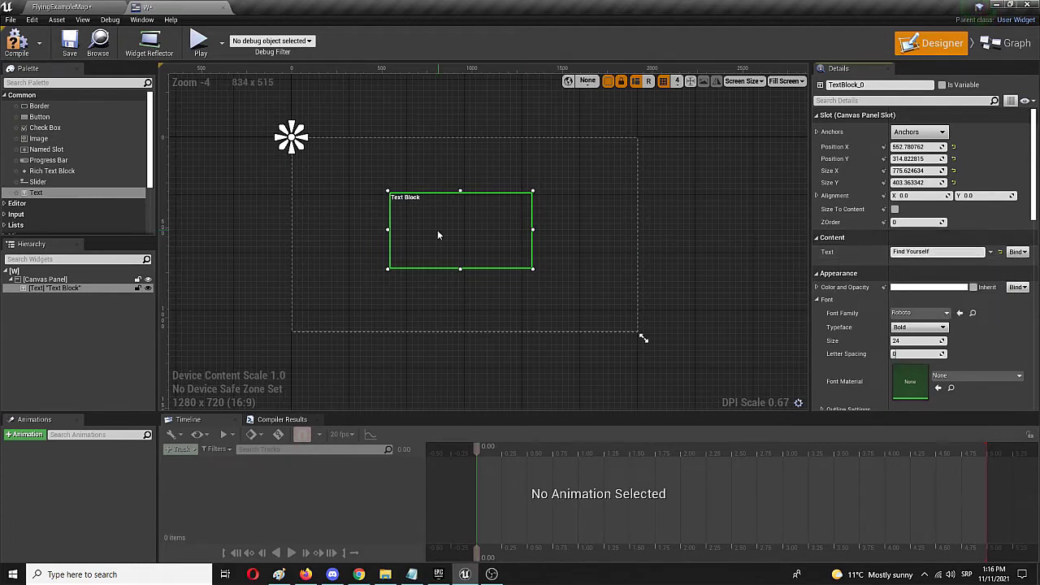
{"action": "left_click", "coordinate": [441, 230]}
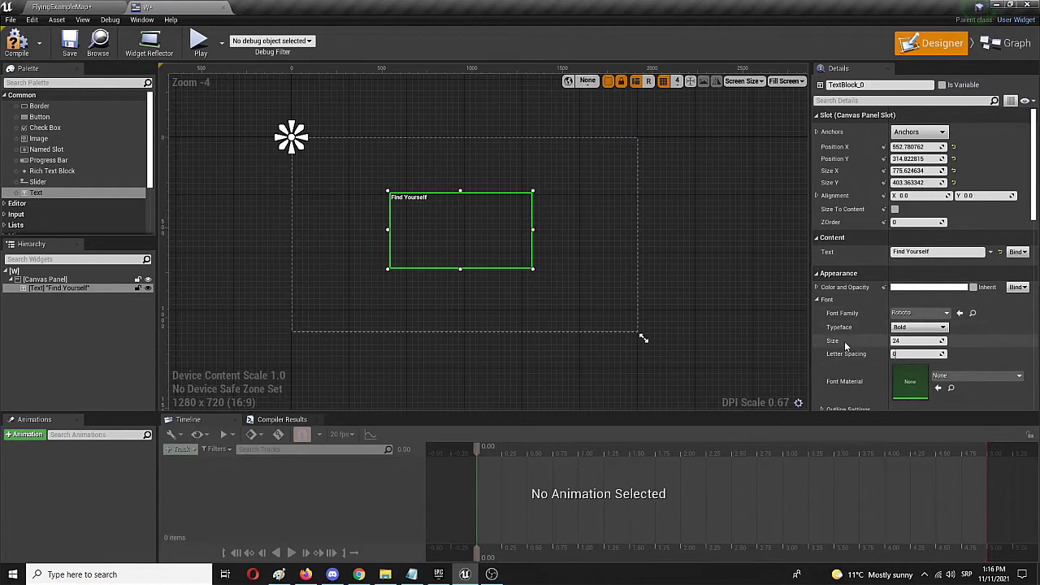
Step: Increase the text block's font size to 110
{"action": "left_click", "coordinate": [822, 299]}
{"action": "left_click", "coordinate": [824, 300]}
{"action": "left_click_drag", "start_coordinate": [902, 340], "coordinate": [907, 340]}
{"action": "left_click_drag", "start_coordinate": [975, 340], "coordinate": [958, 340]}
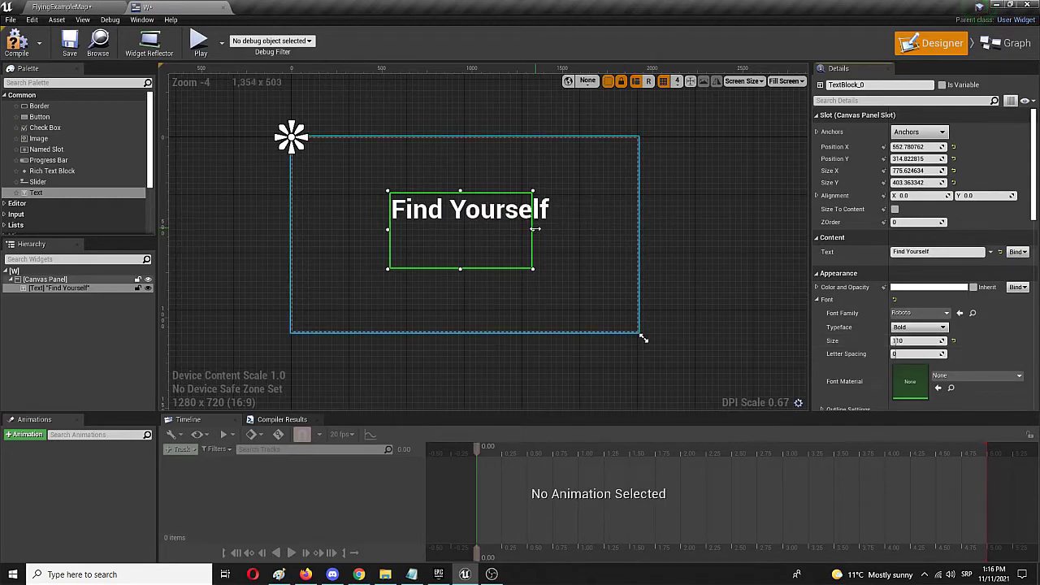
Step: Widen the text block to about 920 and move it to about X 524, Y 368 on the canvas
{"action": "left_click", "coordinate": [566, 229]}
{"action": "left_click", "coordinate": [470, 210]}
{"action": "left_click_drag", "start_coordinate": [469, 209], "coordinate": [462, 216]}
{"action": "left_click_drag", "start_coordinate": [526, 234], "coordinate": [509, 220]}
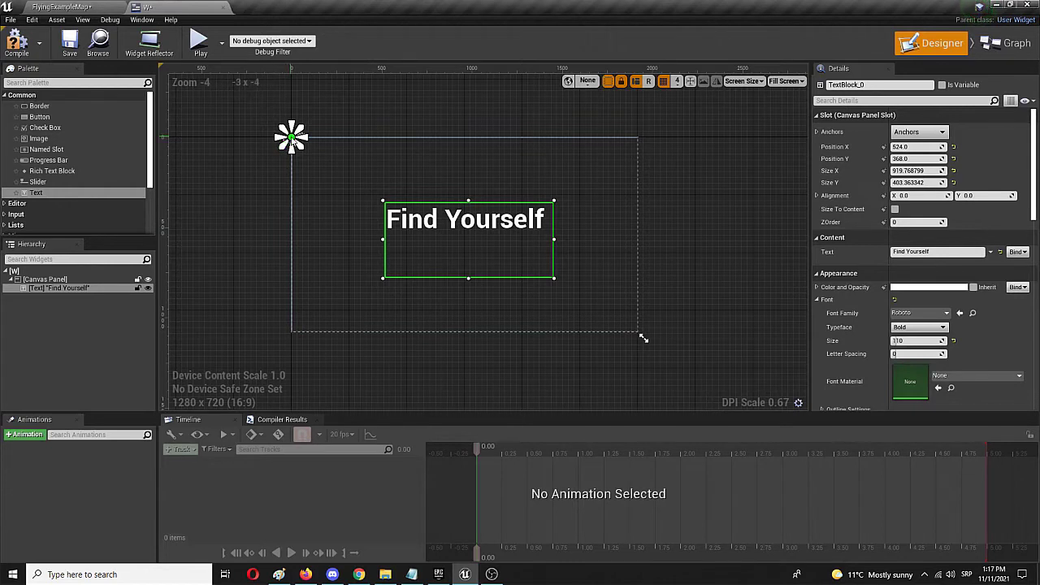
Step: Move all of the text block's anchors from the canvas corner to the text block's upper-left corner
{"action": "left_click_drag", "start_coordinate": [291, 138], "coordinate": [389, 163]}
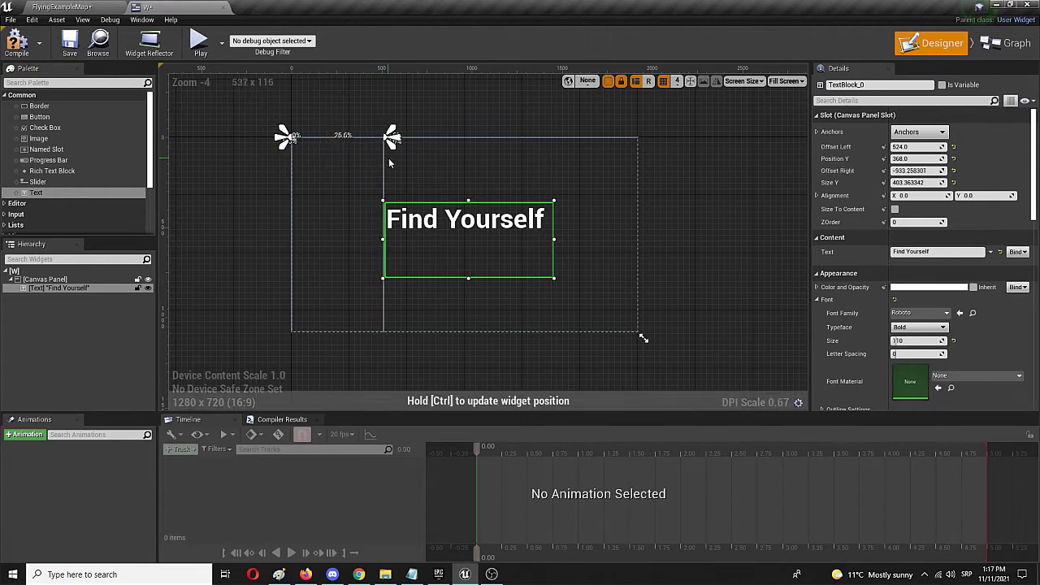
{"action": "left_click_drag", "start_coordinate": [286, 139], "coordinate": [388, 211]}
{"action": "left_click_drag", "start_coordinate": [383, 134], "coordinate": [387, 205]}
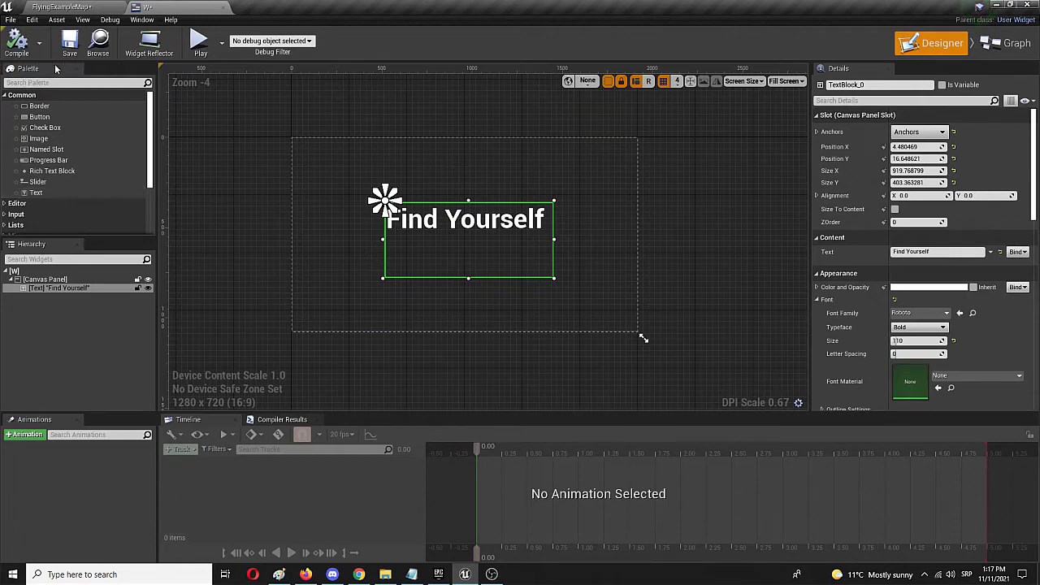
Step: Create a Blueprint Class with Actor as parent in the Widgets folder and name it Widget_b
{"action": "left_click", "coordinate": [62, 7]}
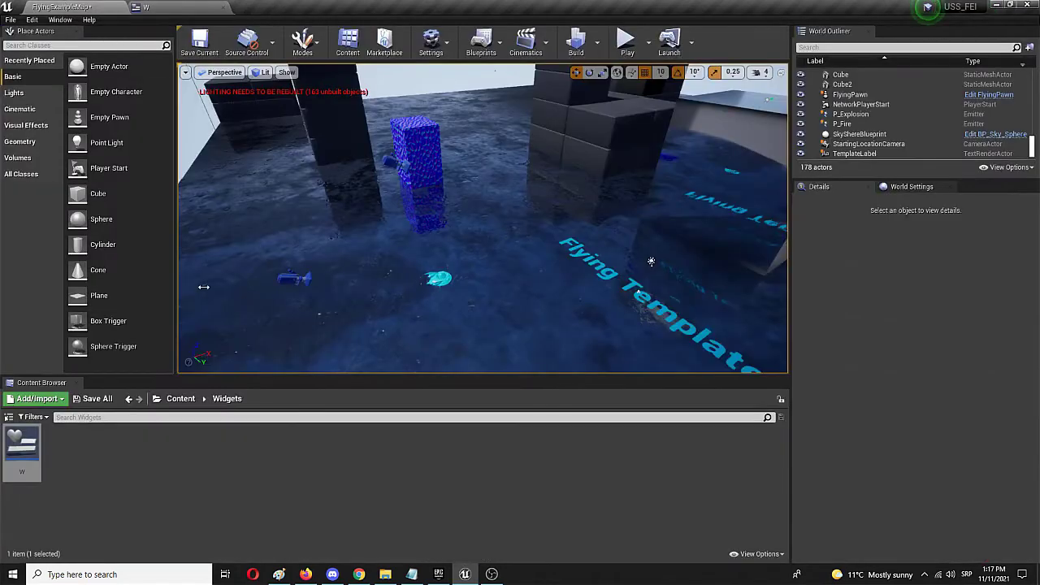
{"action": "right_click", "coordinate": [98, 449]}
{"action": "mouse_move", "coordinate": [111, 439]}
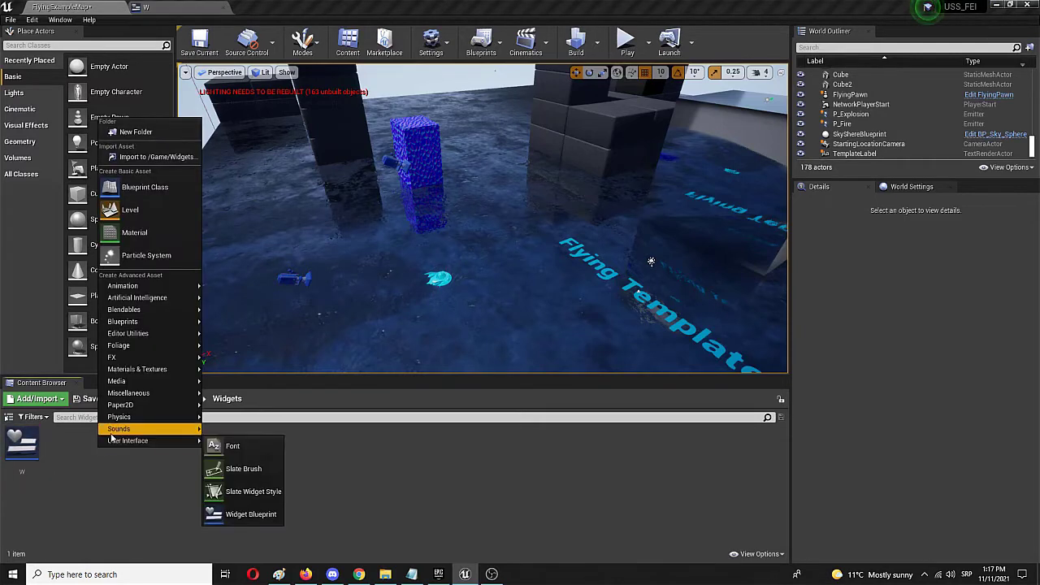
{"action": "left_click", "coordinate": [159, 187]}
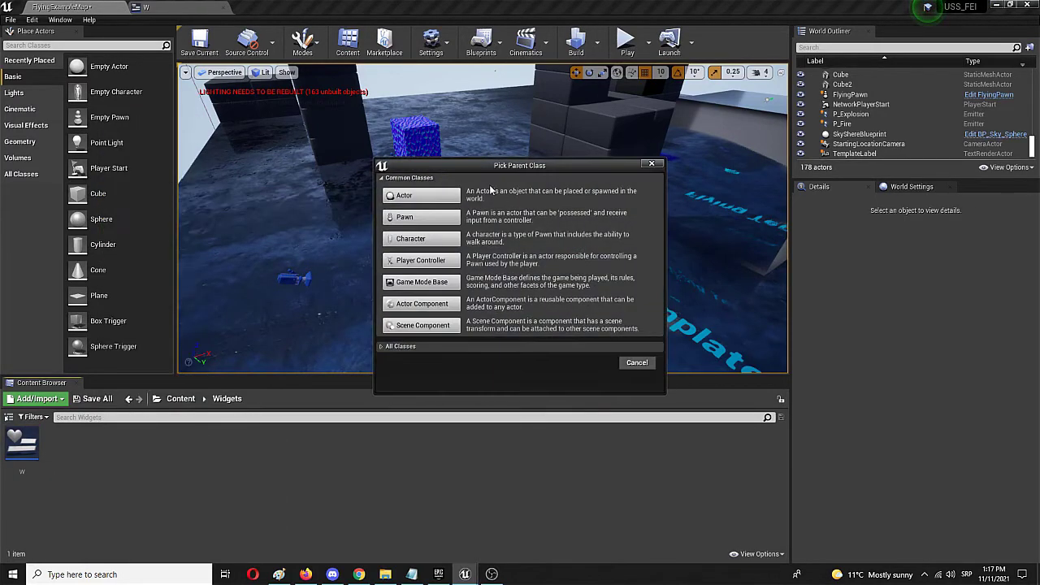
{"action": "left_click", "coordinate": [421, 196]}
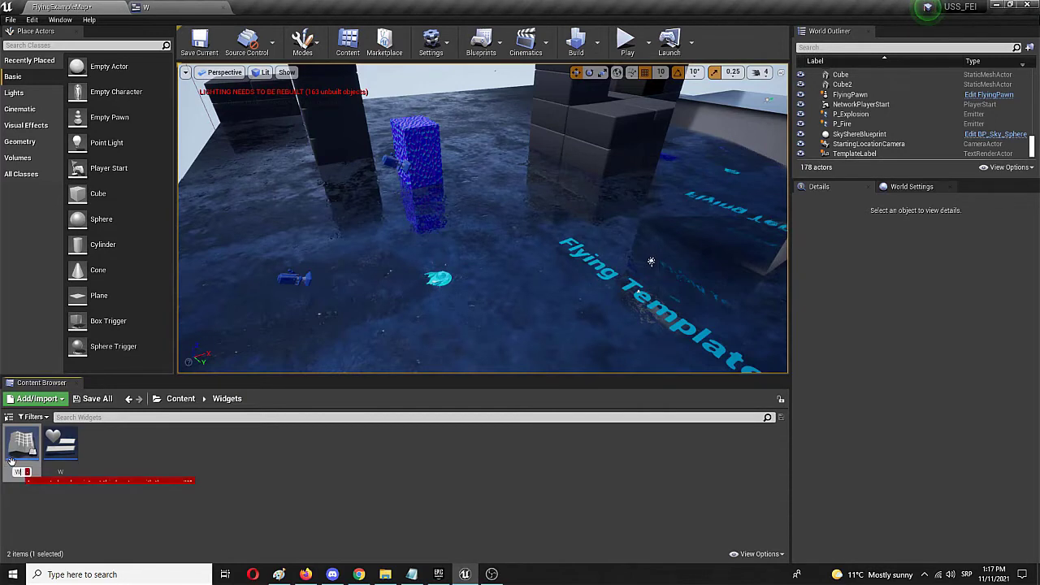
{"action": "key", "text": "BackSpace"}
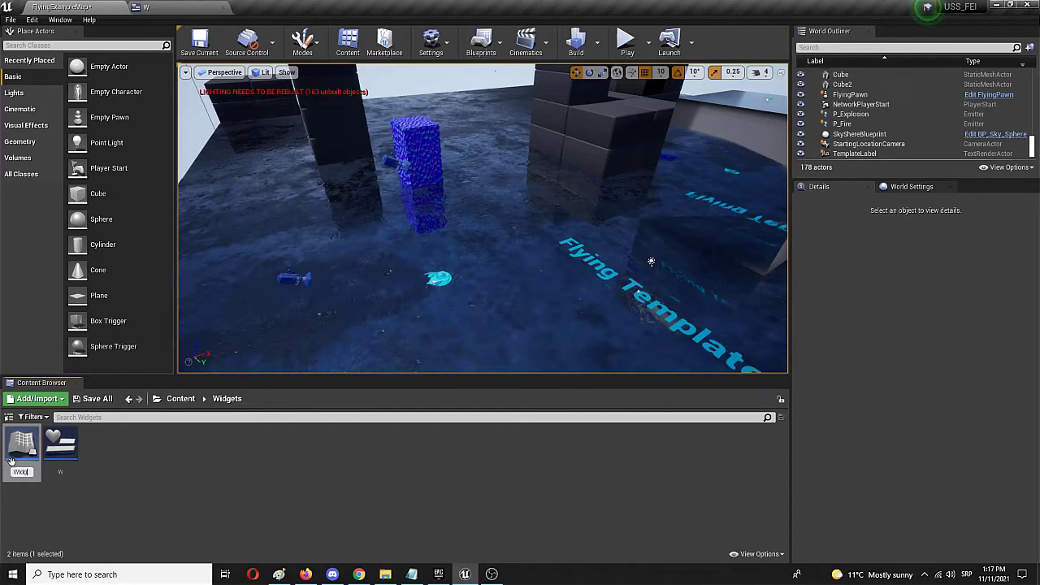
{"action": "key", "text": "Return"}
{"action": "key", "text": "Return"}
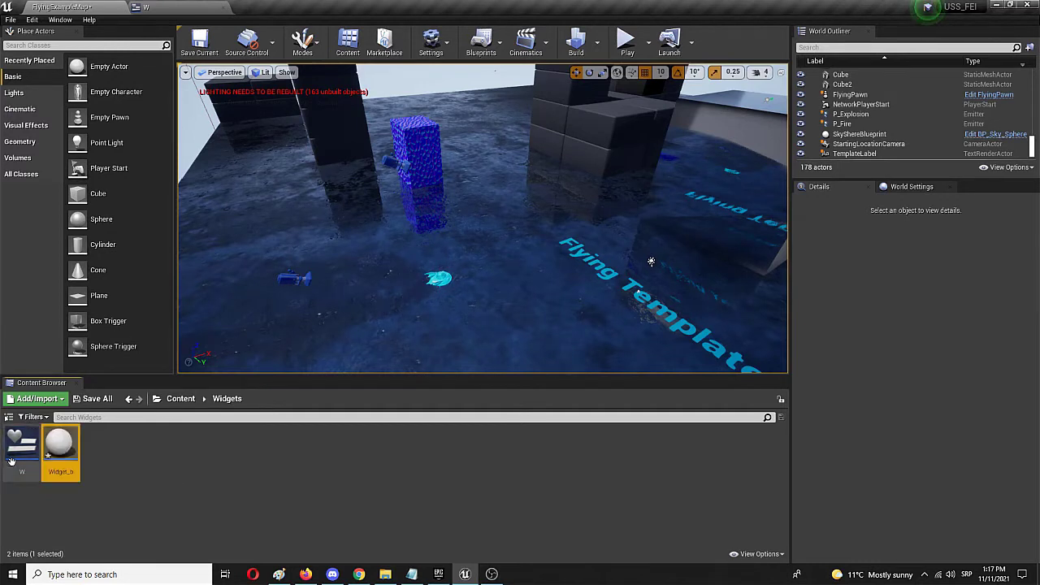
Step: Open the Widget_b blueprint and dock its editor alongside the W widget's editor
{"action": "double_click", "coordinate": [69, 458]}
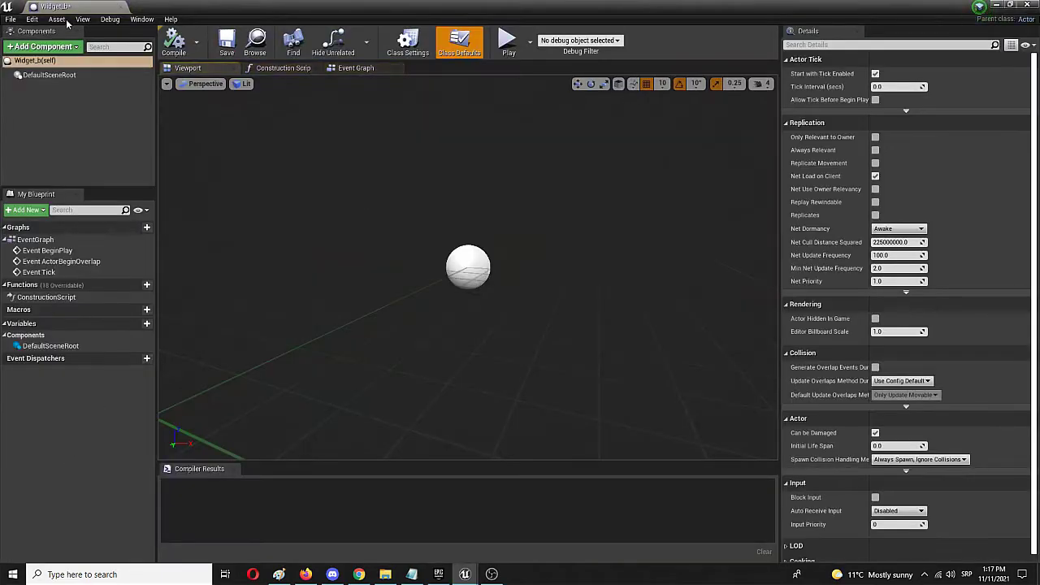
{"action": "left_click_drag", "start_coordinate": [69, 9], "coordinate": [262, 6]}
{"action": "left_click", "coordinate": [189, 6]}
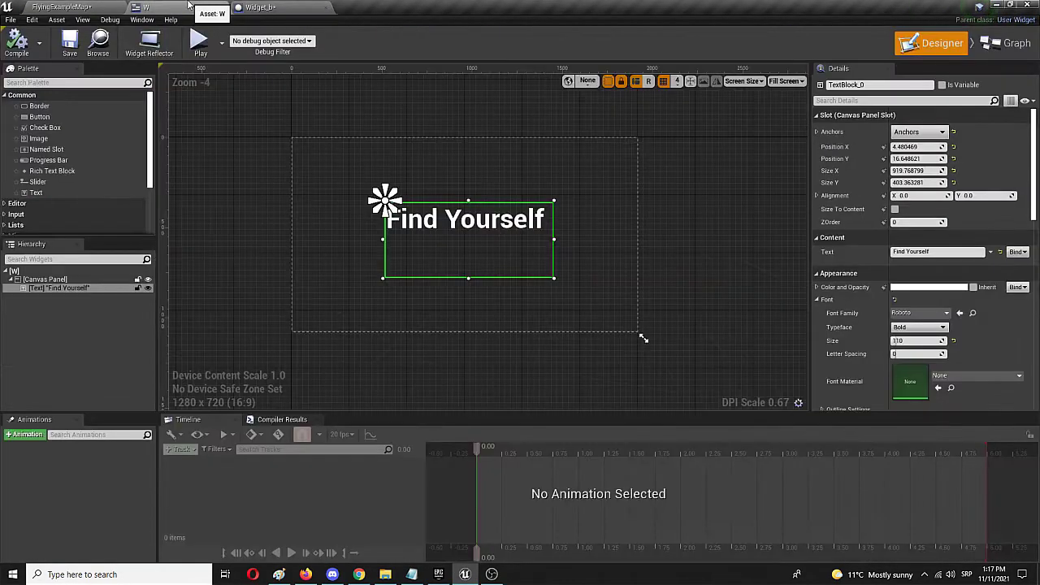
{"action": "left_click", "coordinate": [268, 6]}
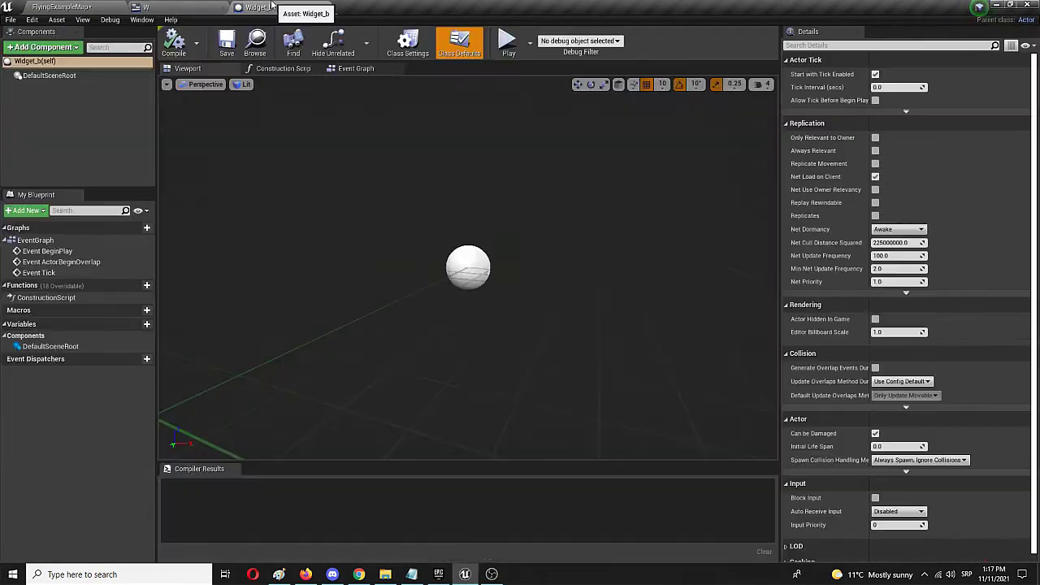
Step: Add a Widget component under the default scene root of Widget_b
{"action": "left_click", "coordinate": [51, 76]}
{"action": "left_click", "coordinate": [53, 49]}
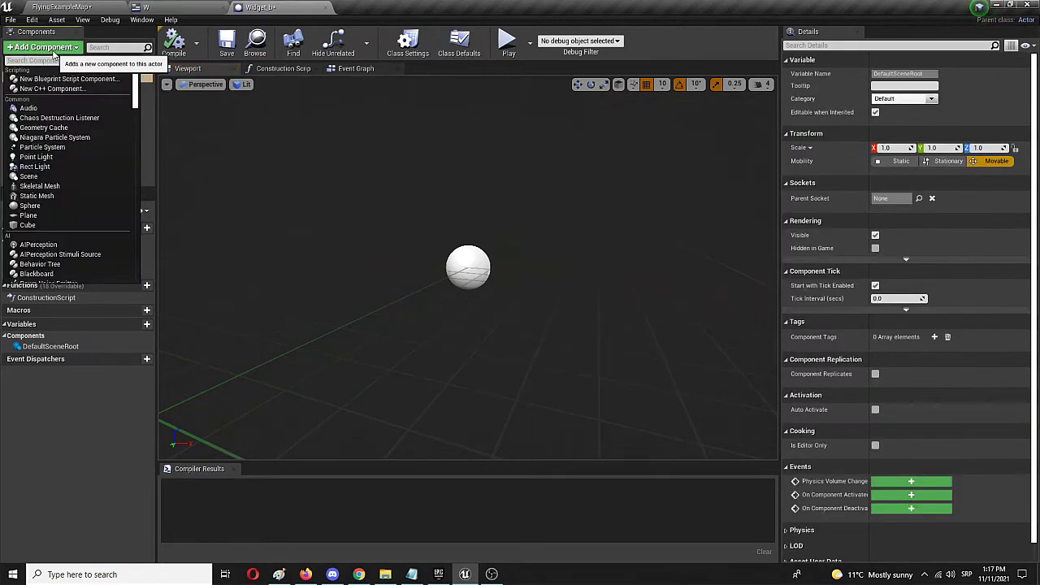
{"action": "type", "text": "widget"}
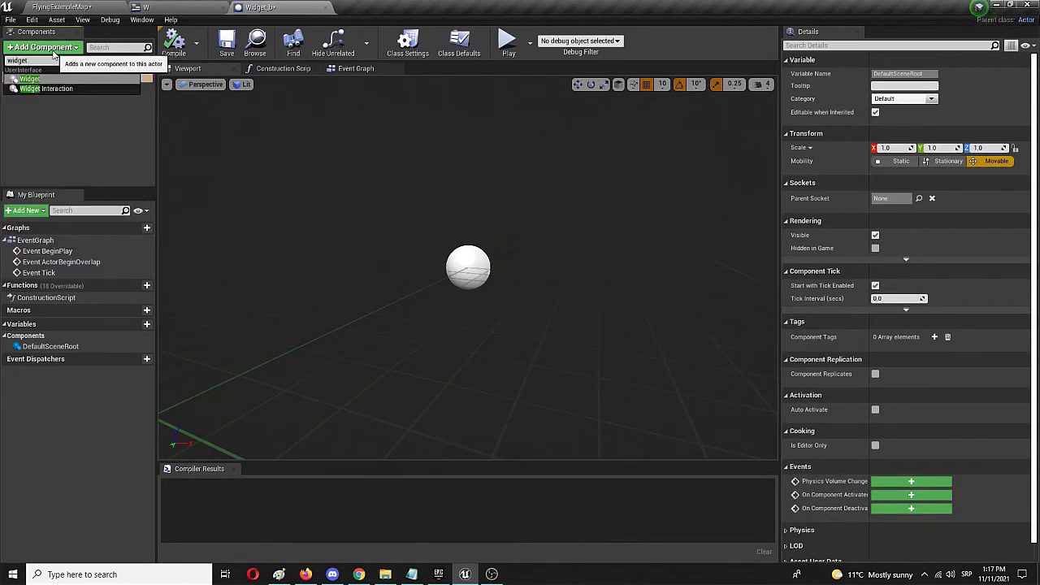
{"action": "left_click", "coordinate": [29, 79]}
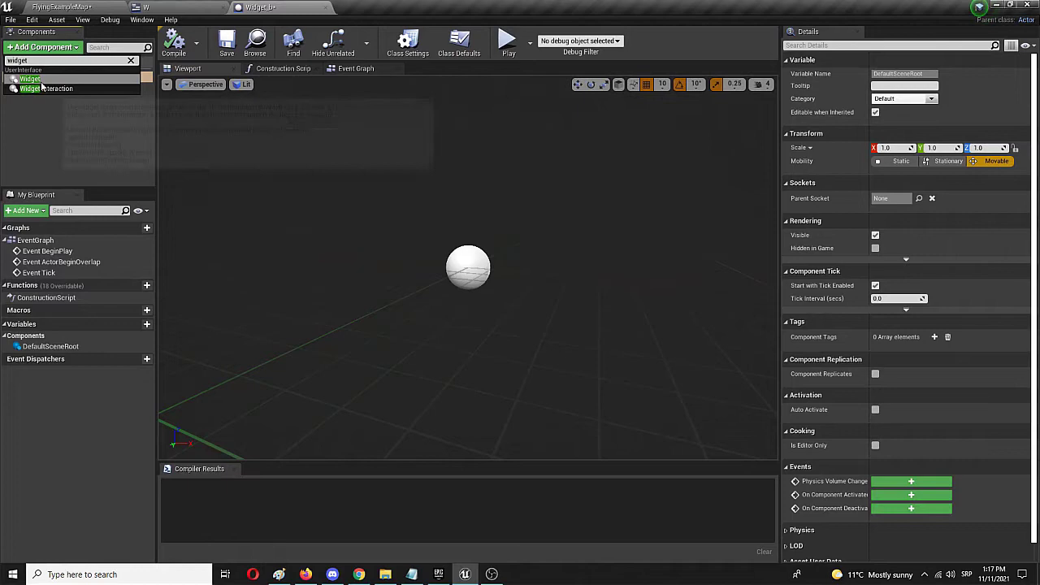
{"action": "left_click", "coordinate": [41, 88]}
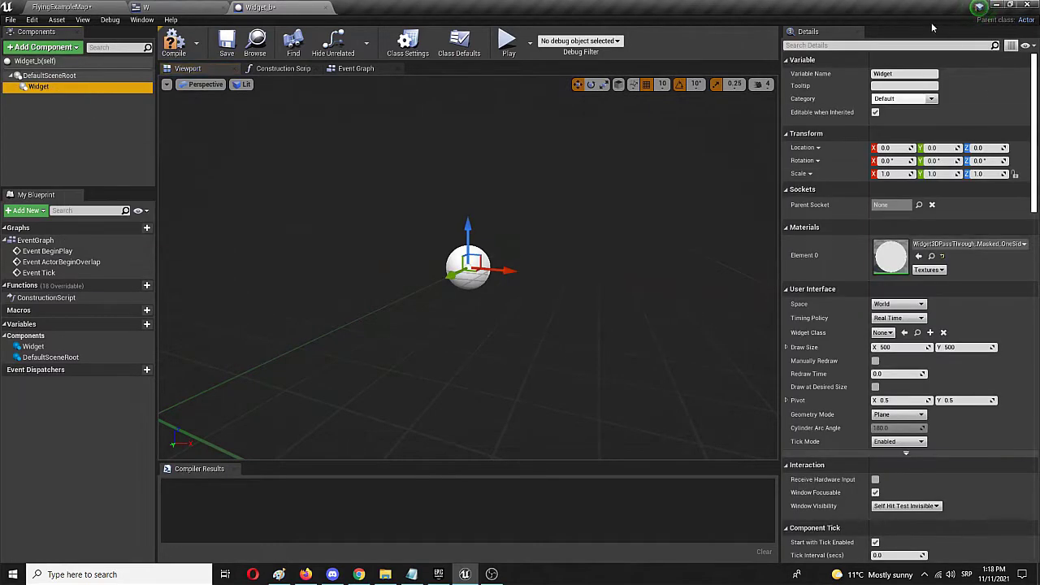
Step: Set the Widget component's Widget Class to W and view the displayed text from the front
{"action": "left_click", "coordinate": [824, 46]}
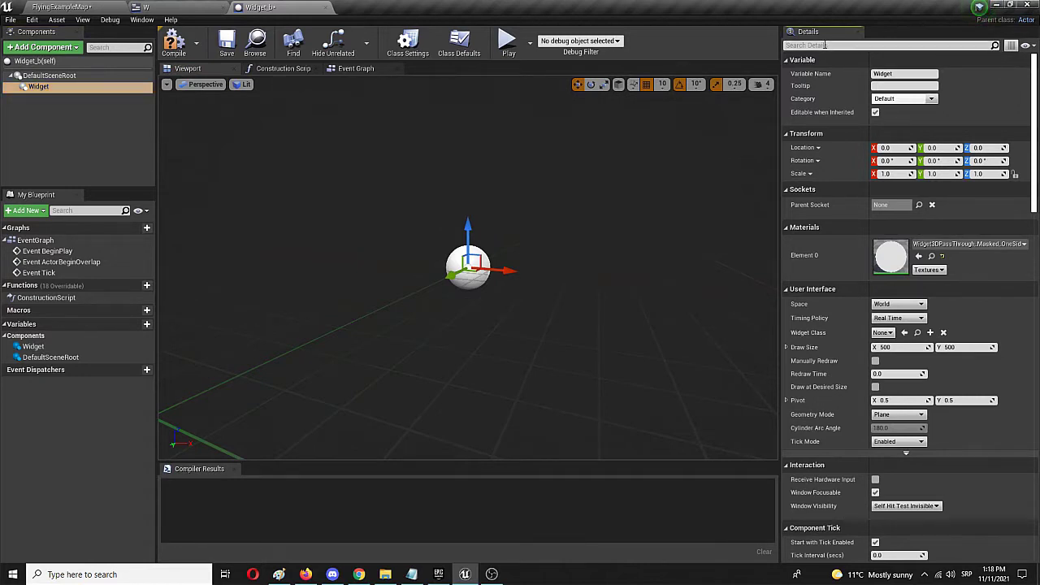
{"action": "type", "text": "widge"}
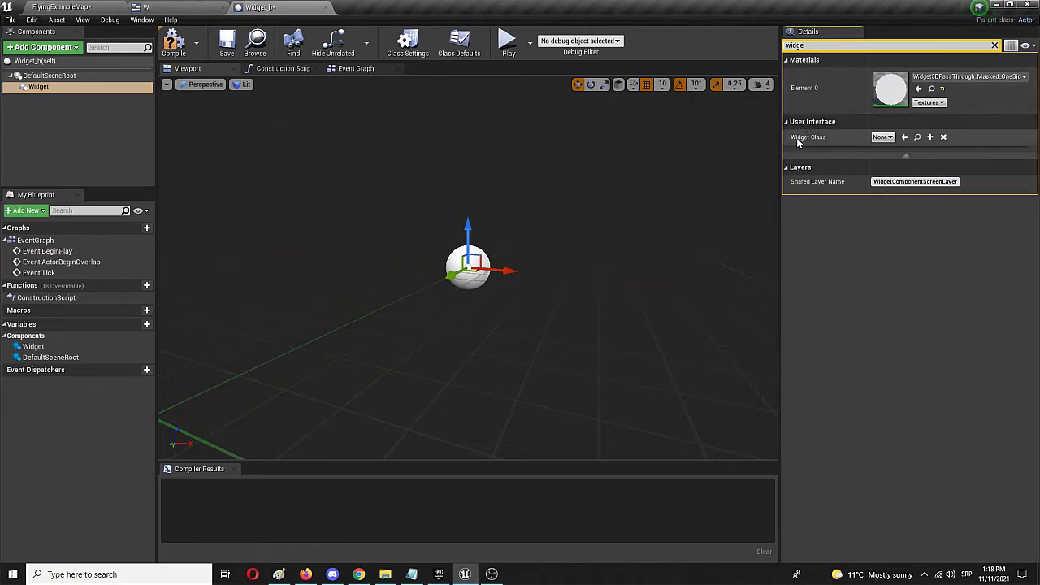
{"action": "left_click", "coordinate": [889, 138]}
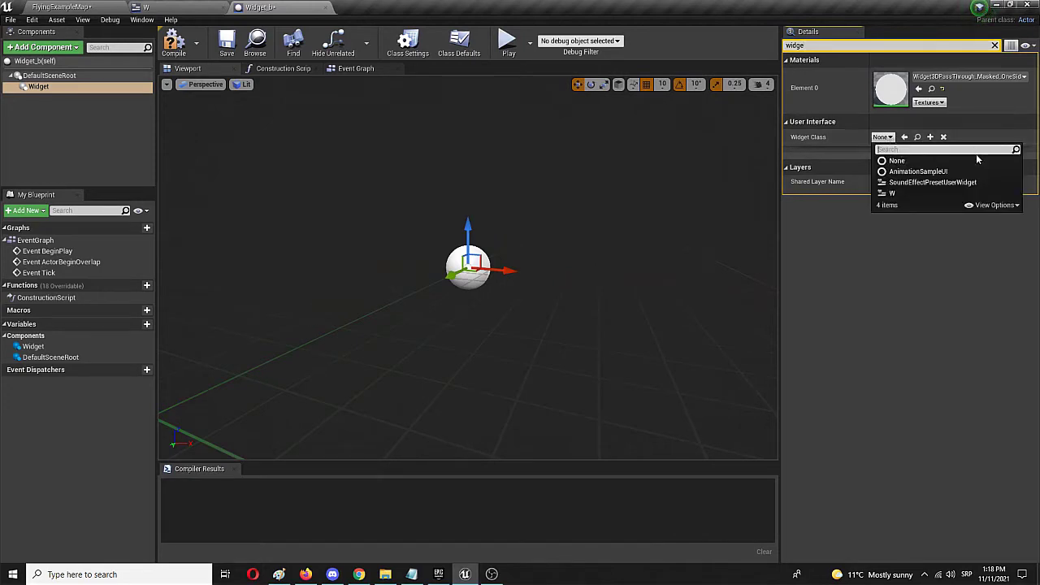
{"action": "left_click", "coordinate": [913, 194]}
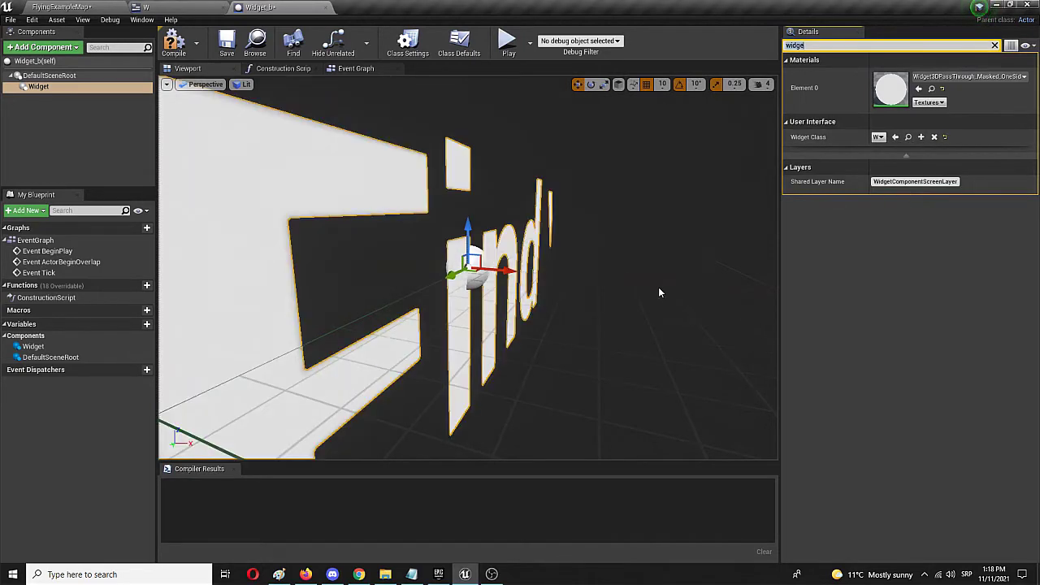
{"action": "mouse_move", "coordinate": [658, 286]}
{"action": "right_mouse_down"}
{"action": "mouse_move", "coordinate": [560, 287]}
{"action": "mouse_move", "coordinate": [703, 286]}
{"action": "mouse_move", "coordinate": [661, 289]}
{"action": "right_mouse_up"}
{"action": "key", "text": "w"}
{"action": "key", "text": "w"}
{"action": "key", "text": "s"}
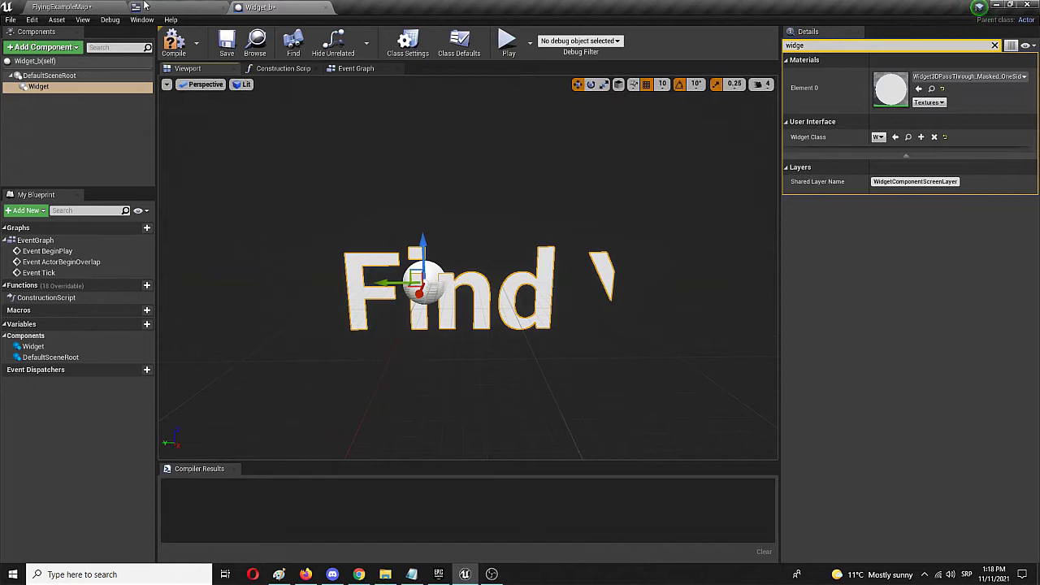
Step: Set the font size of the Find Yourself text in W to 53, compile it, and check Widget_b
{"action": "left_click", "coordinate": [166, 11]}
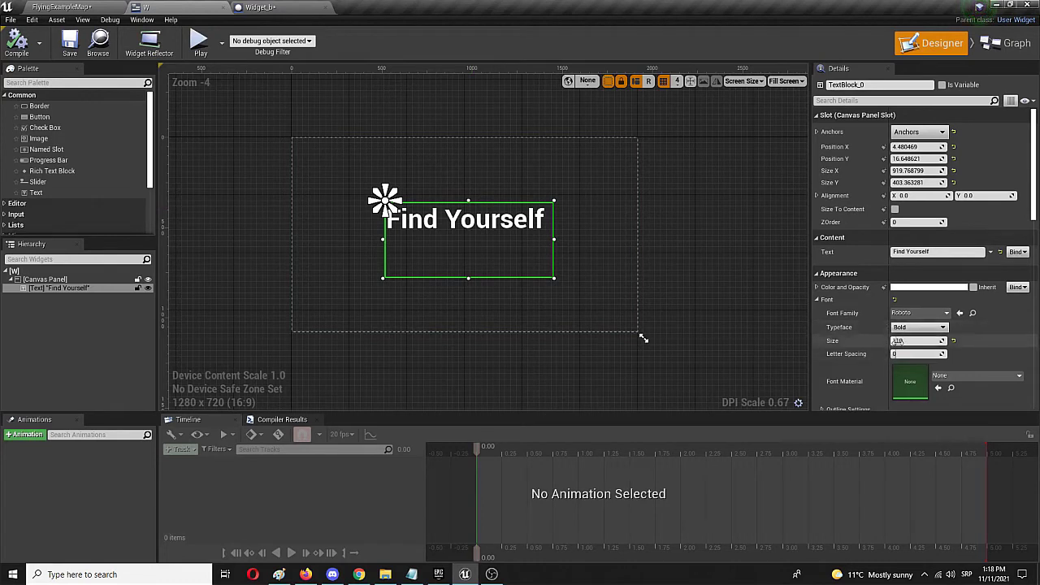
{"action": "left_click_drag", "start_coordinate": [895, 340], "coordinate": [863, 340]}
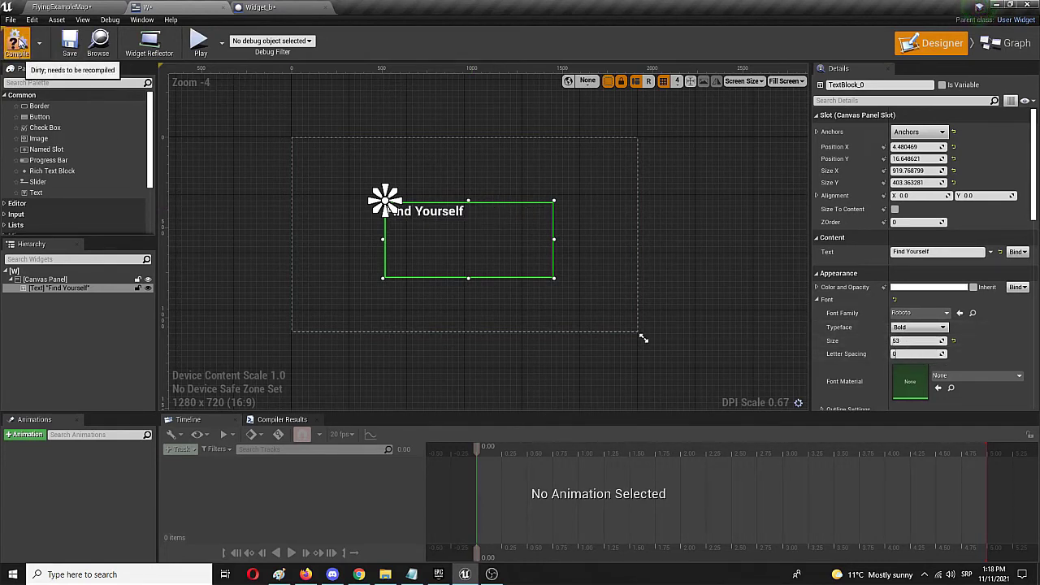
{"action": "left_click", "coordinate": [263, 6]}
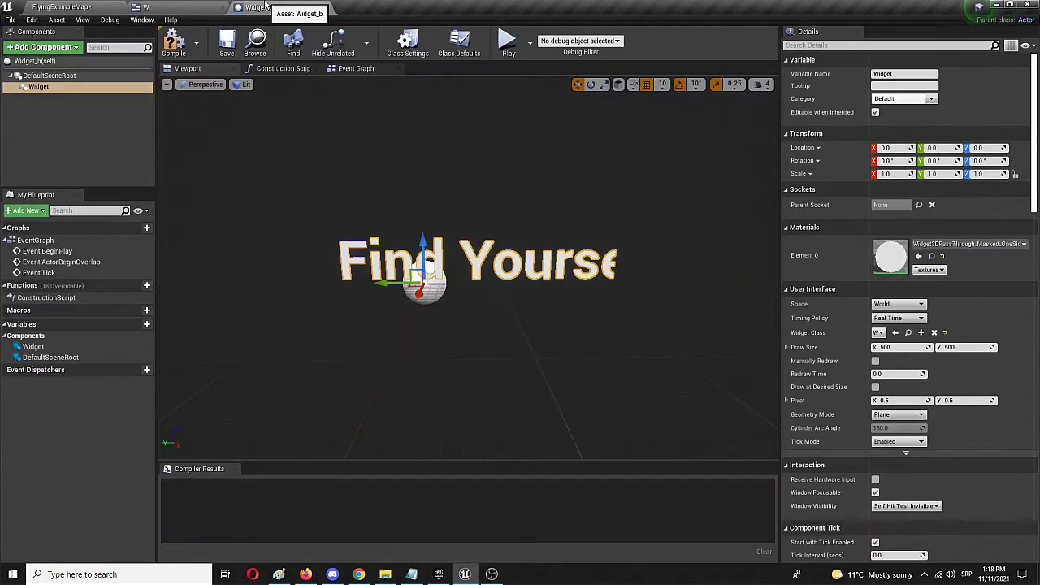
Step: Reduce the Find Yourself text's font size in W to 34, save the widget, and compile Widget_b
{"action": "left_click", "coordinate": [61, 7]}
{"action": "left_click", "coordinate": [224, 6]}
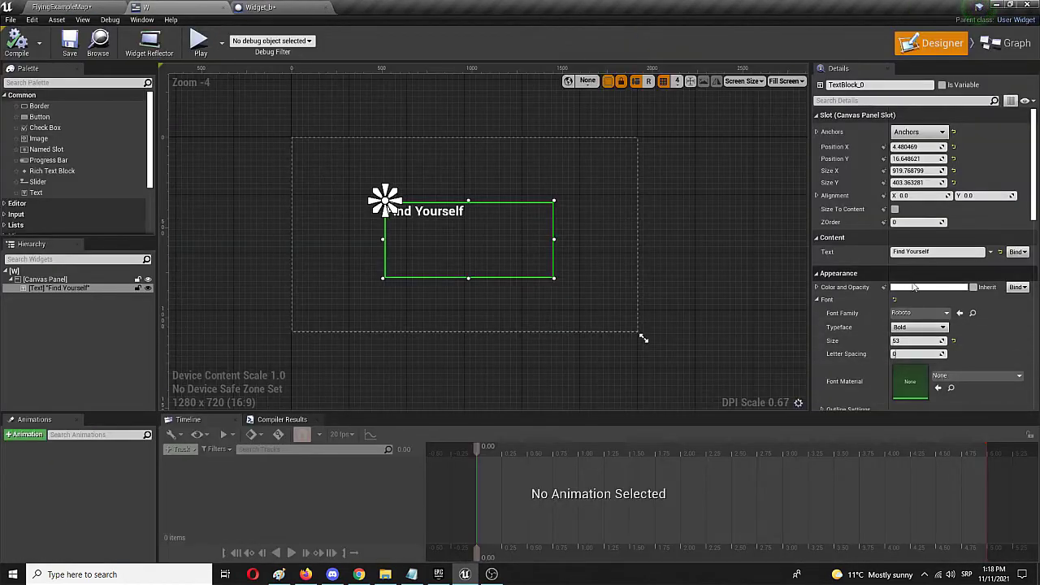
{"action": "mouse_move", "coordinate": [901, 341]}
{"action": "left_mouse_down"}
{"action": "mouse_move", "coordinate": [915, 341]}
{"action": "mouse_move", "coordinate": [893, 341]}
{"action": "left_mouse_up"}
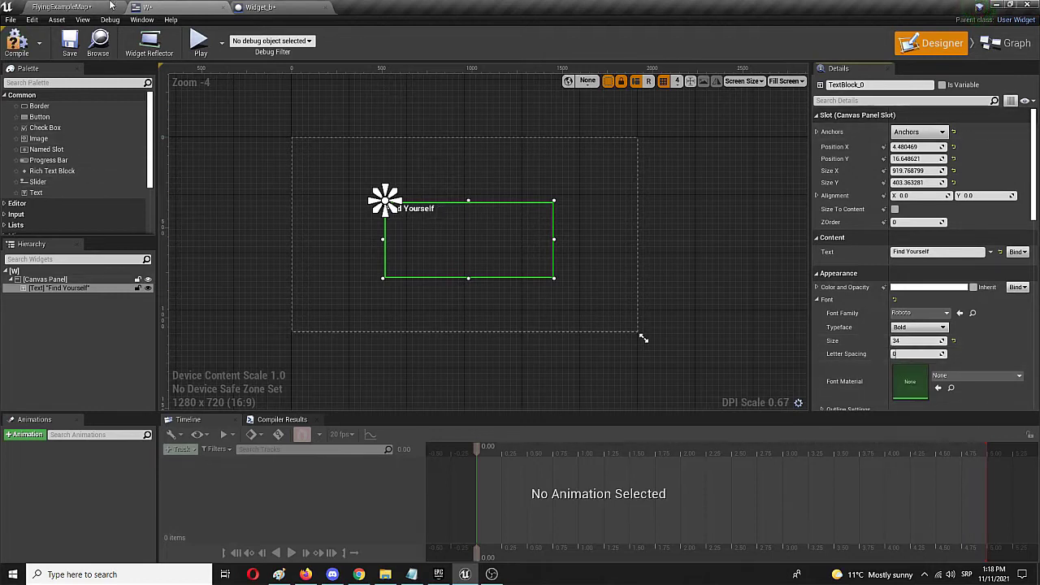
{"action": "left_click", "coordinate": [70, 44]}
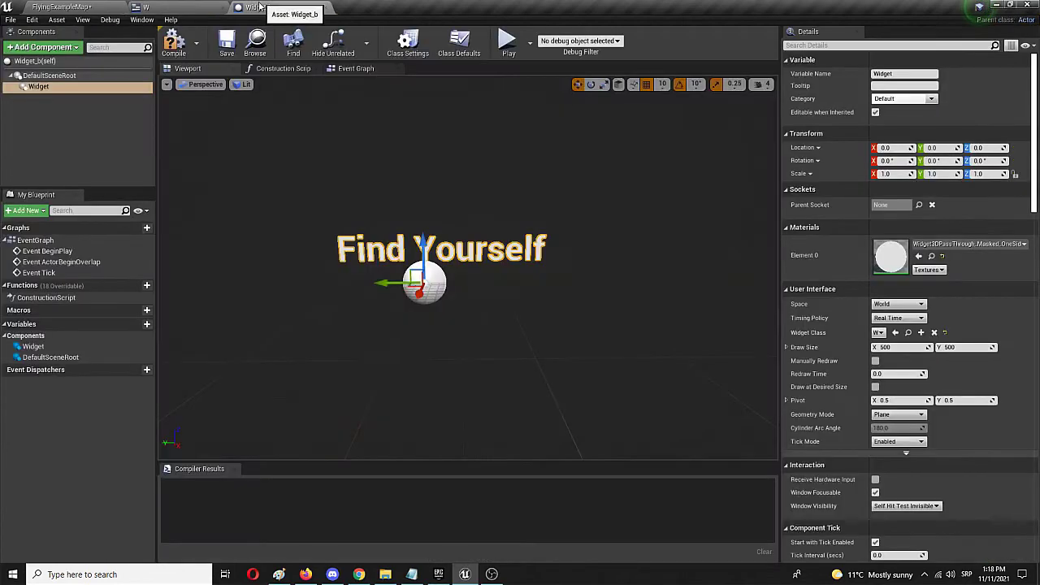
{"action": "left_click", "coordinate": [260, 9]}
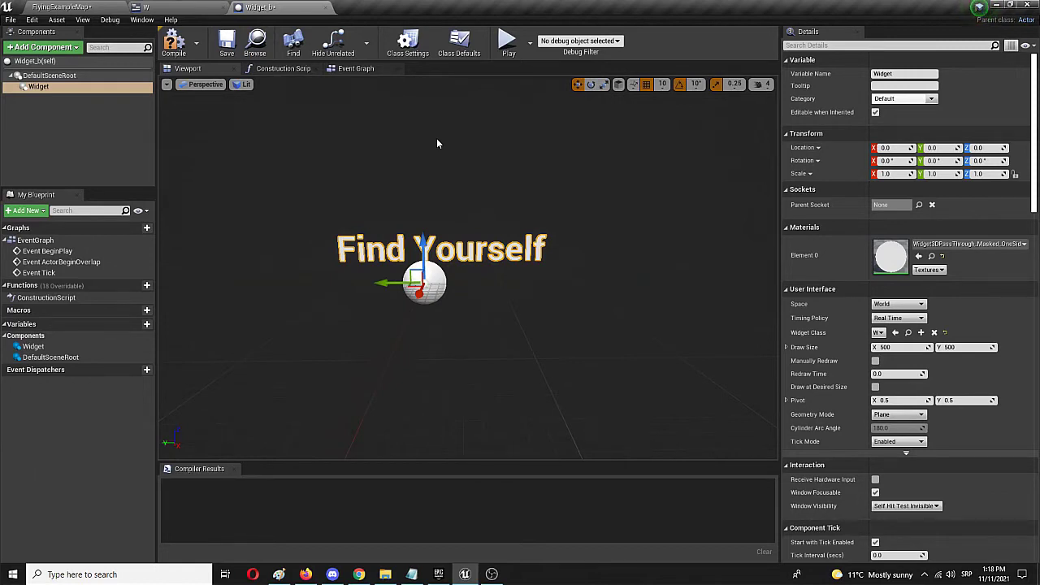
{"action": "left_click", "coordinate": [174, 42]}
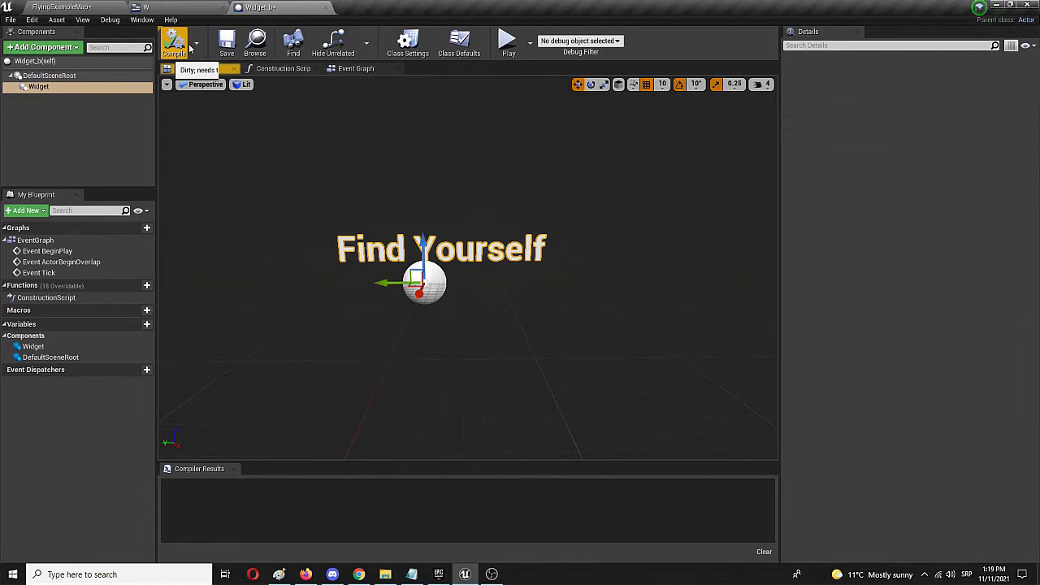
Step: Place Widget_b in the level near the Flying Template text and move it to Y -730, Z 690
{"action": "left_click", "coordinate": [39, 5]}
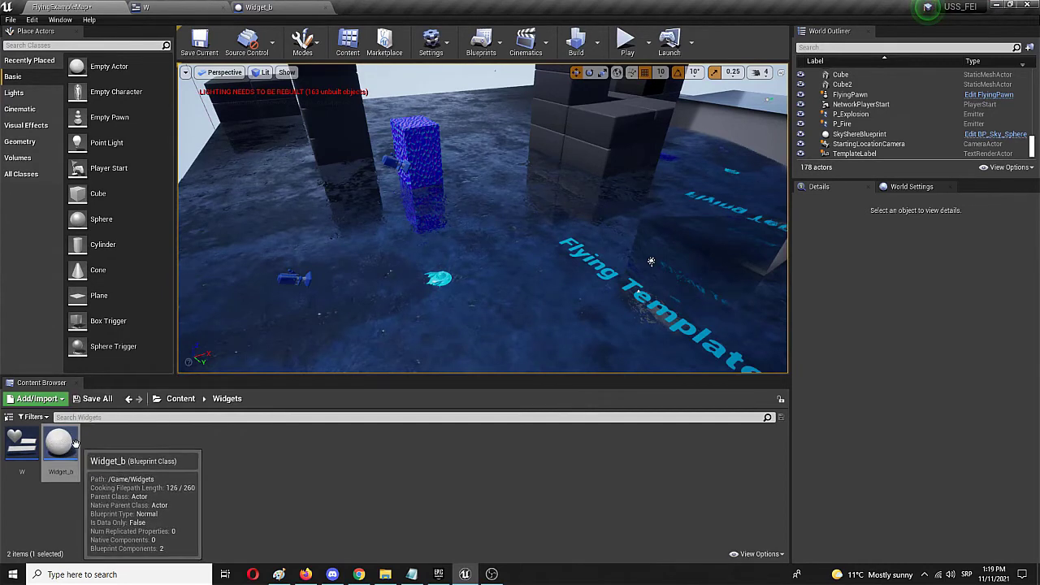
{"action": "left_click_drag", "start_coordinate": [57, 438], "coordinate": [555, 264]}
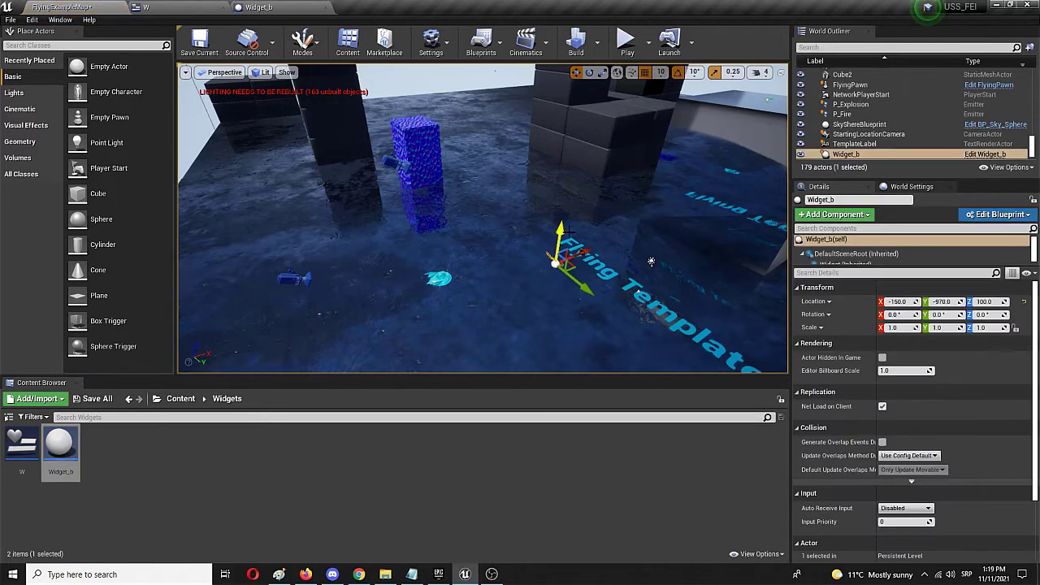
{"action": "left_click_drag", "start_coordinate": [566, 228], "coordinate": [581, 172]}
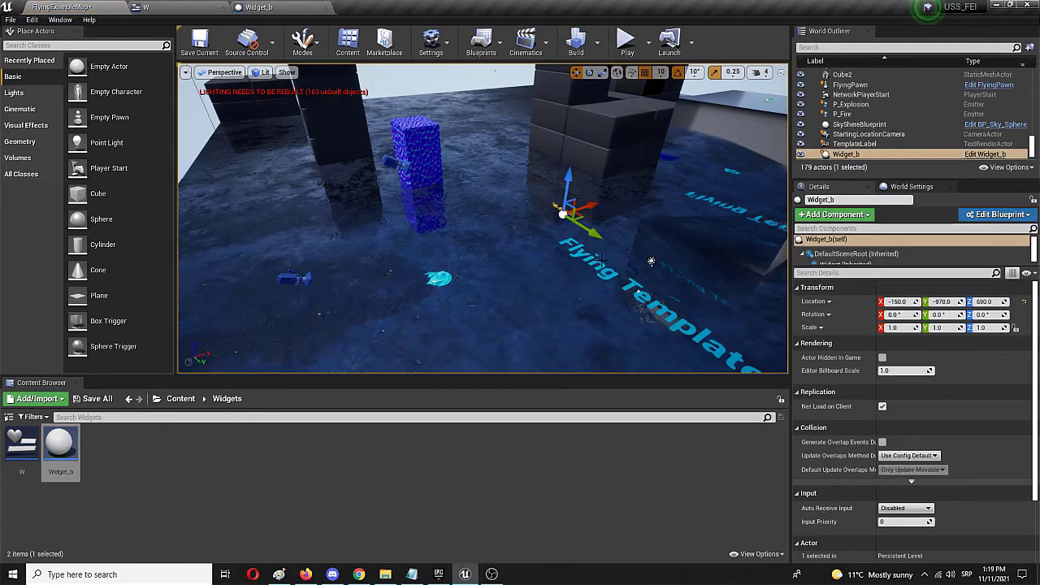
{"action": "scroll", "coordinate": [602, 260], "scroll_direction": "up", "scroll_amount": 5}
{"action": "right_click_drag", "start_coordinate": [601, 260], "coordinate": [731, 260]}
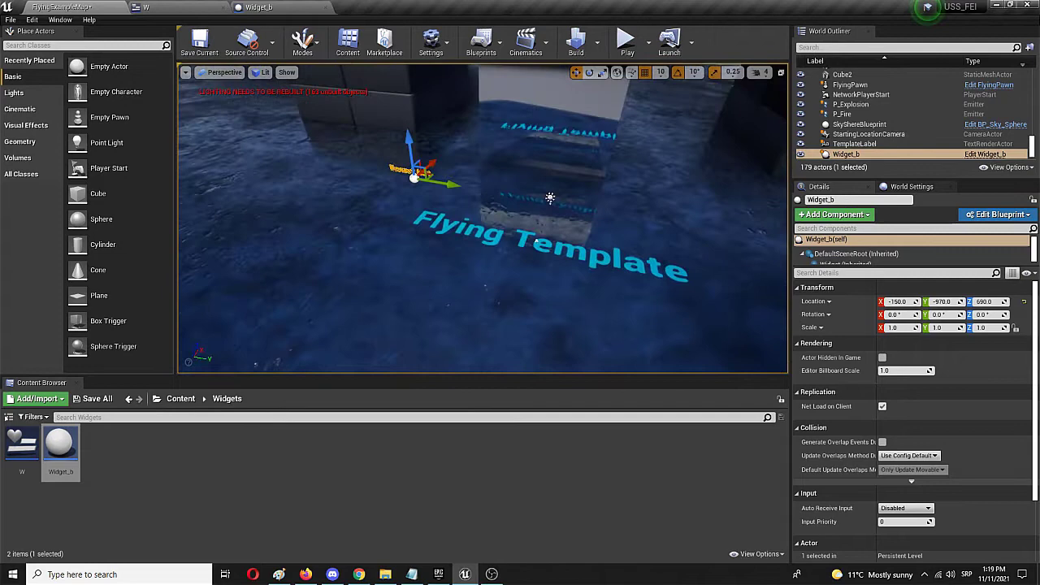
{"action": "right_click_drag", "start_coordinate": [550, 197], "coordinate": [782, 262]}
{"action": "left_click_drag", "start_coordinate": [460, 233], "coordinate": [628, 236]}
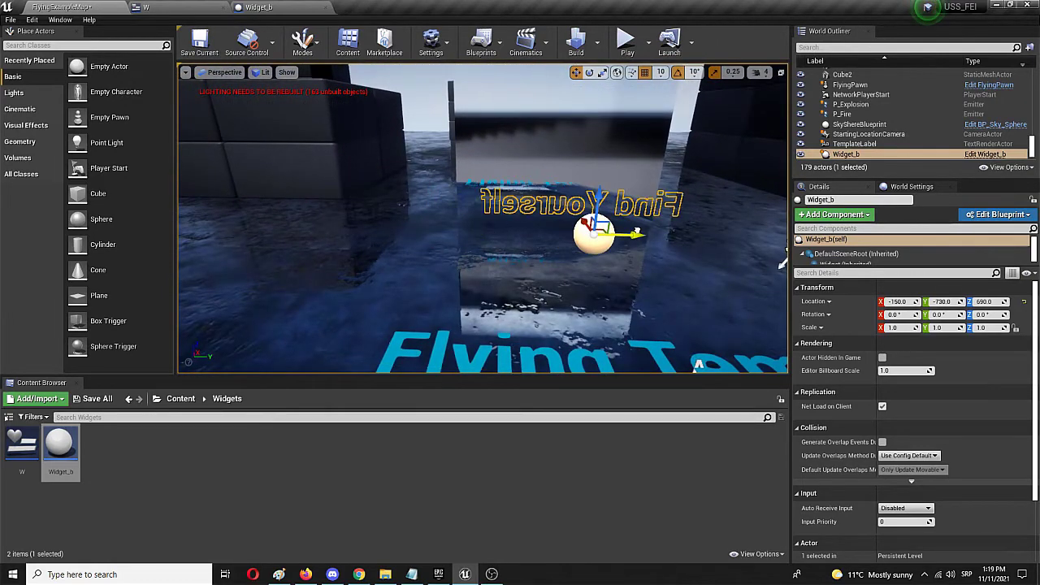
Step: Rotate the Widget_b actor 180 degrees about its Z axis so the text reads correctly
{"action": "right_click_drag", "start_coordinate": [621, 260], "coordinate": [487, 259]}
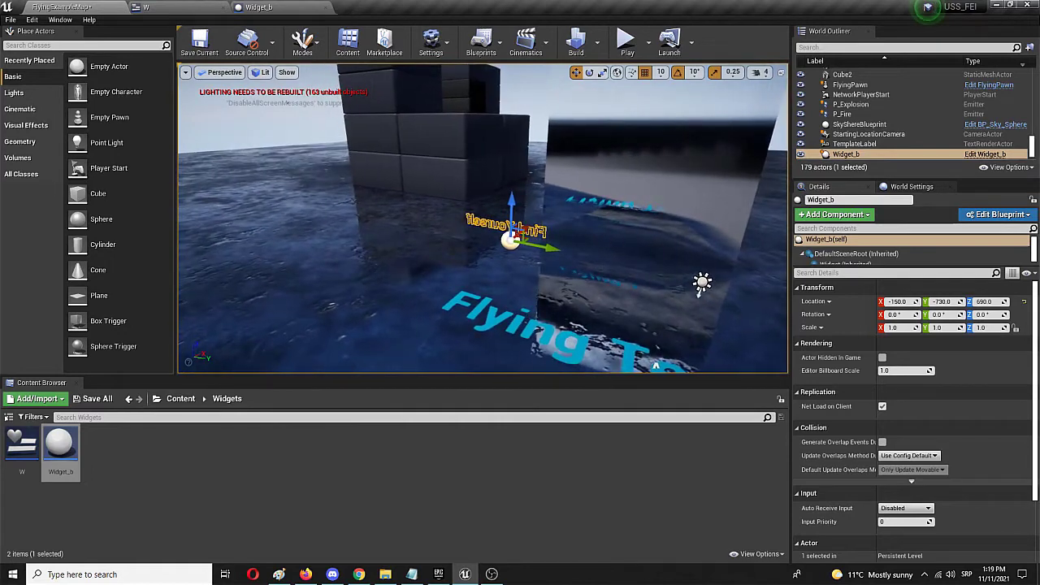
{"action": "key", "text": "r"}
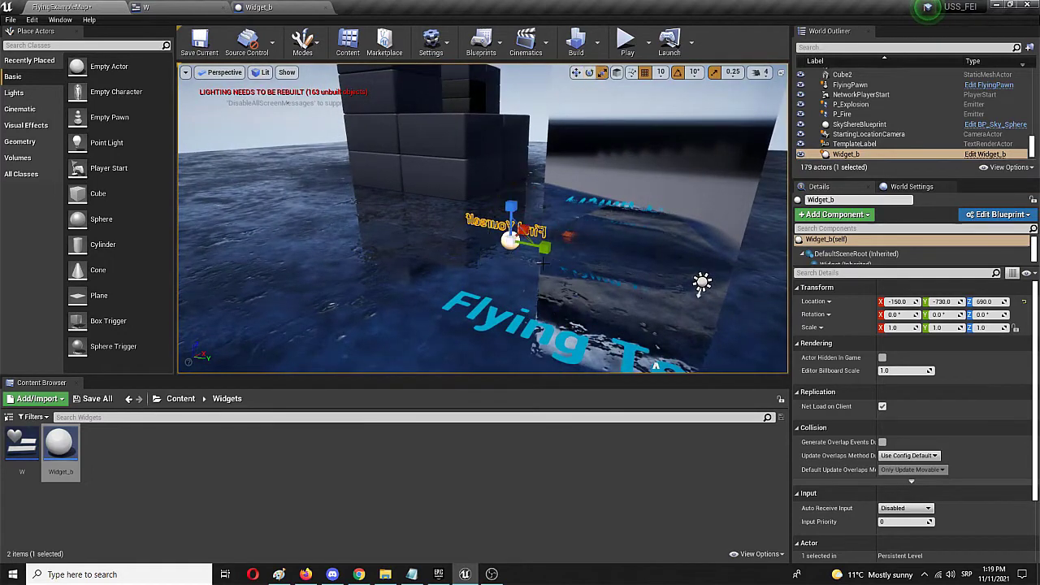
{"action": "key", "text": "e"}
{"action": "left_click_drag", "start_coordinate": [549, 263], "coordinate": [581, 358]}
{"action": "left_click_drag", "start_coordinate": [543, 262], "coordinate": [545, 265]}
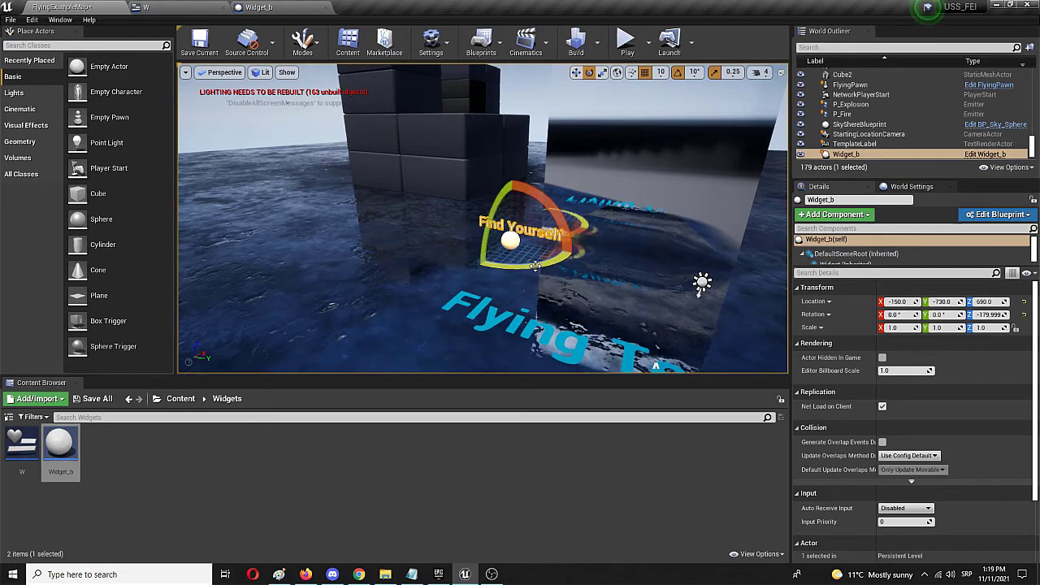
Step: Enlarge the Widget_b actor to a scale of 7.5 in Y and 8.5 in Z
{"action": "key", "text": "d"}
{"action": "right_click_drag", "start_coordinate": [521, 261], "coordinate": [373, 289]}
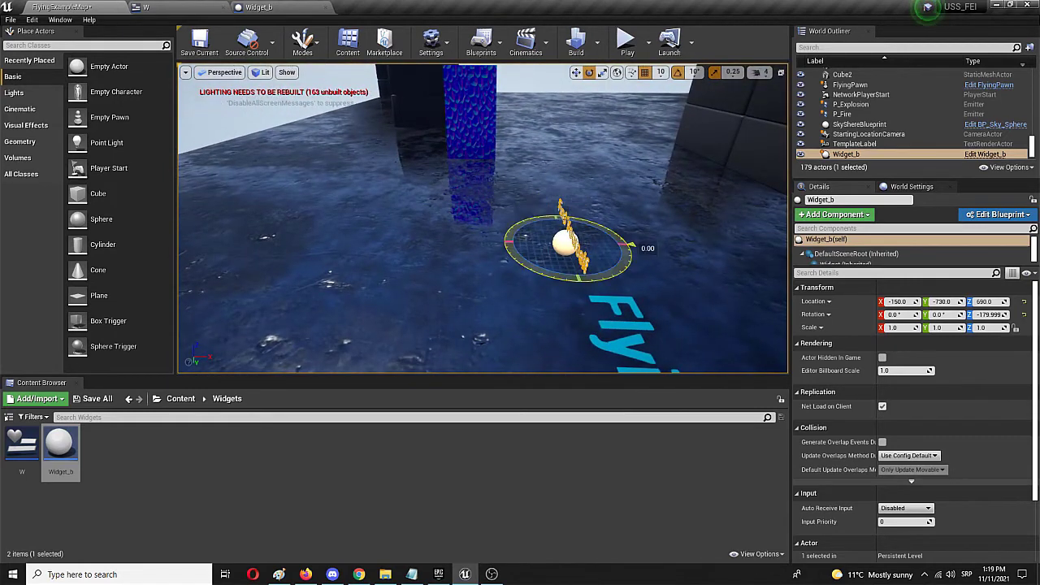
{"action": "left_click", "coordinate": [544, 258]}
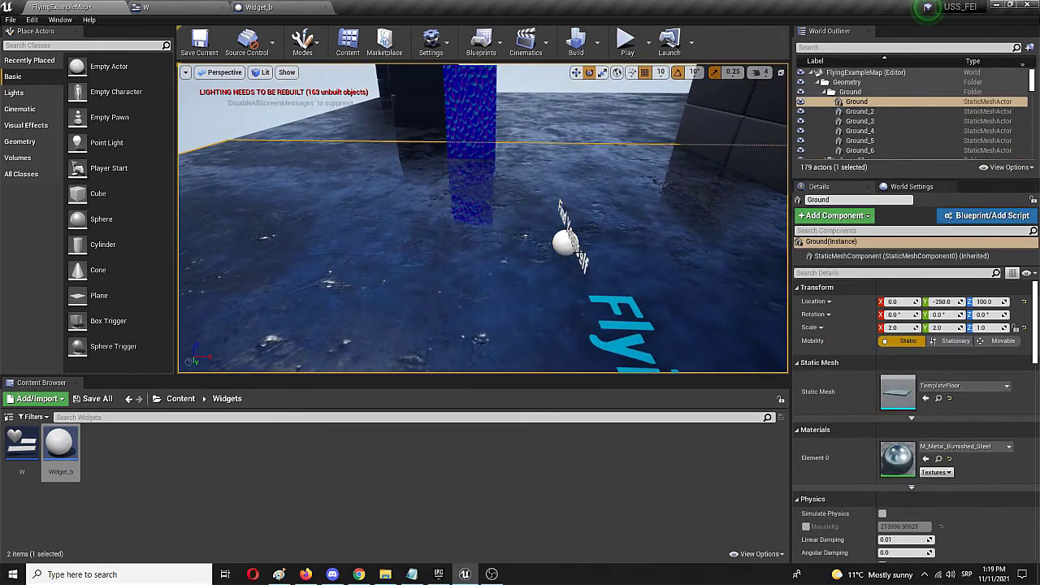
{"action": "left_click", "coordinate": [579, 254]}
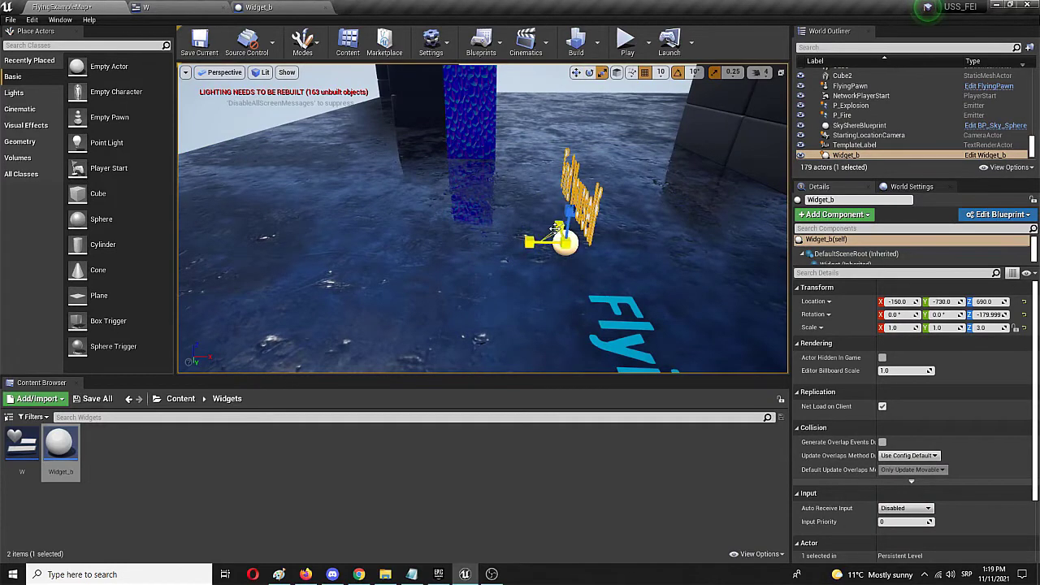
{"action": "left_click_drag", "start_coordinate": [559, 227], "coordinate": [569, 174]}
{"action": "right_click_drag", "start_coordinate": [569, 174], "coordinate": [533, 251]}
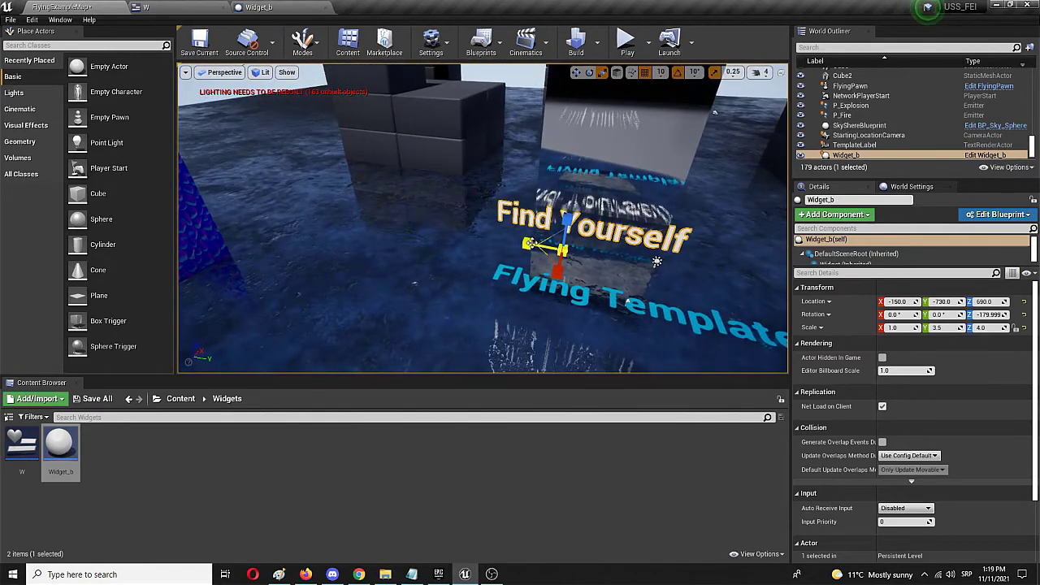
{"action": "left_click_drag", "start_coordinate": [529, 244], "coordinate": [431, 234]}
{"action": "left_click_drag", "start_coordinate": [567, 220], "coordinate": [580, 114]}
Step: Move the Widget_b actor along X to 1380, towards the large cube
{"action": "mouse_move", "coordinate": [516, 307]}
{"action": "right_mouse_down"}
{"action": "mouse_move", "coordinate": [618, 251]}
{"action": "mouse_move", "coordinate": [524, 252]}
{"action": "mouse_move", "coordinate": [516, 307]}
{"action": "mouse_move", "coordinate": [479, 314]}
{"action": "mouse_move", "coordinate": [508, 314]}
{"action": "right_mouse_up"}
{"action": "key", "text": "w"}
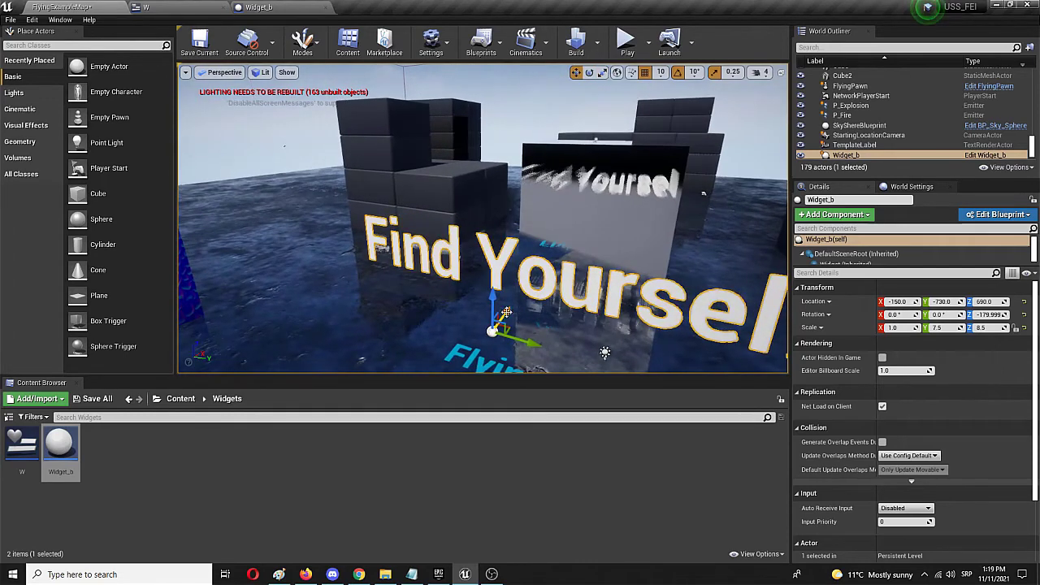
{"action": "left_click_drag", "start_coordinate": [505, 315], "coordinate": [559, 242]}
{"action": "right_click_drag", "start_coordinate": [559, 255], "coordinate": [397, 204]}
{"action": "key", "text": "s"}
{"action": "key", "text": "d"}
{"action": "key", "text": "a"}
Step: Select the Find Yourself text actor in front of the large cube and lower it to Z 430
{"action": "left_click", "coordinate": [402, 325]}
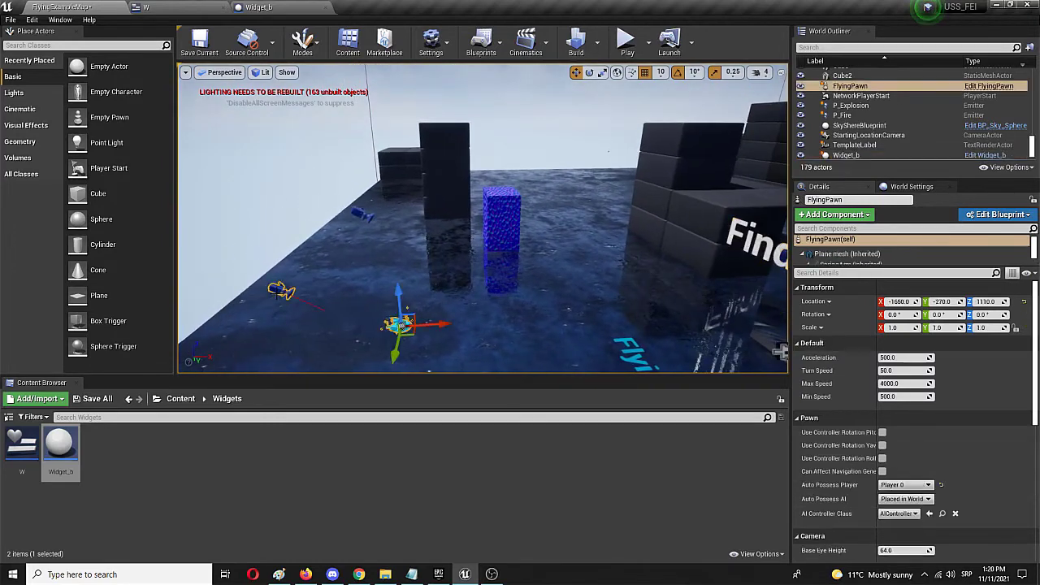
{"action": "left_click", "coordinate": [519, 289]}
{"action": "right_click_drag", "start_coordinate": [525, 314], "coordinate": [731, 314]}
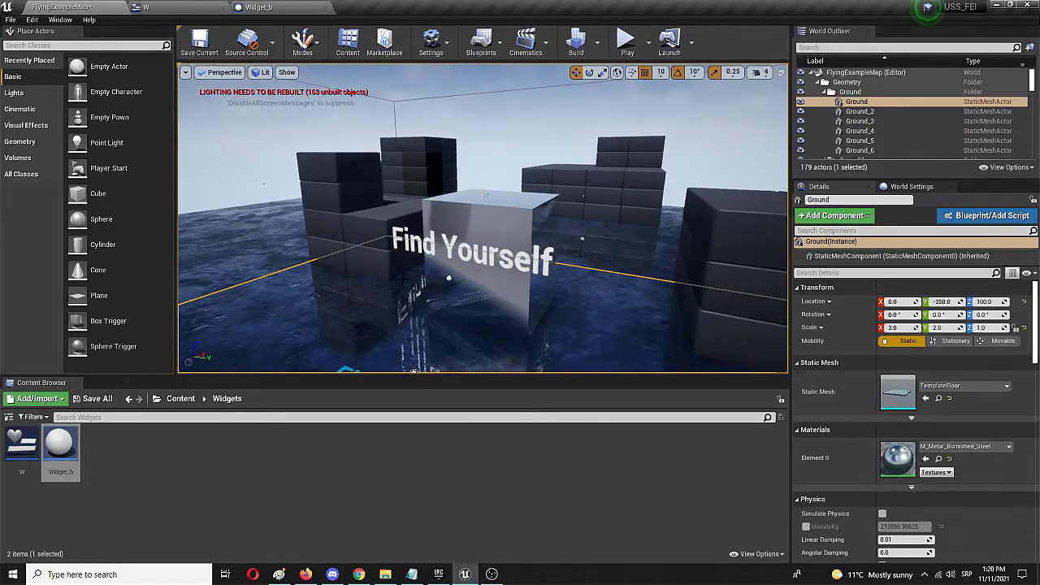
{"action": "left_click", "coordinate": [478, 254]}
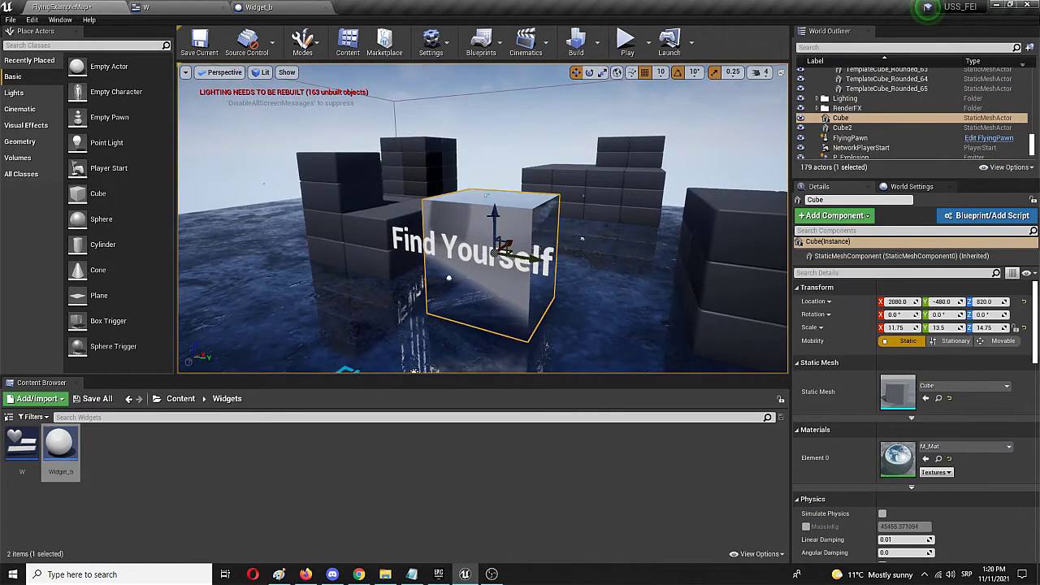
{"action": "left_click", "coordinate": [449, 250]}
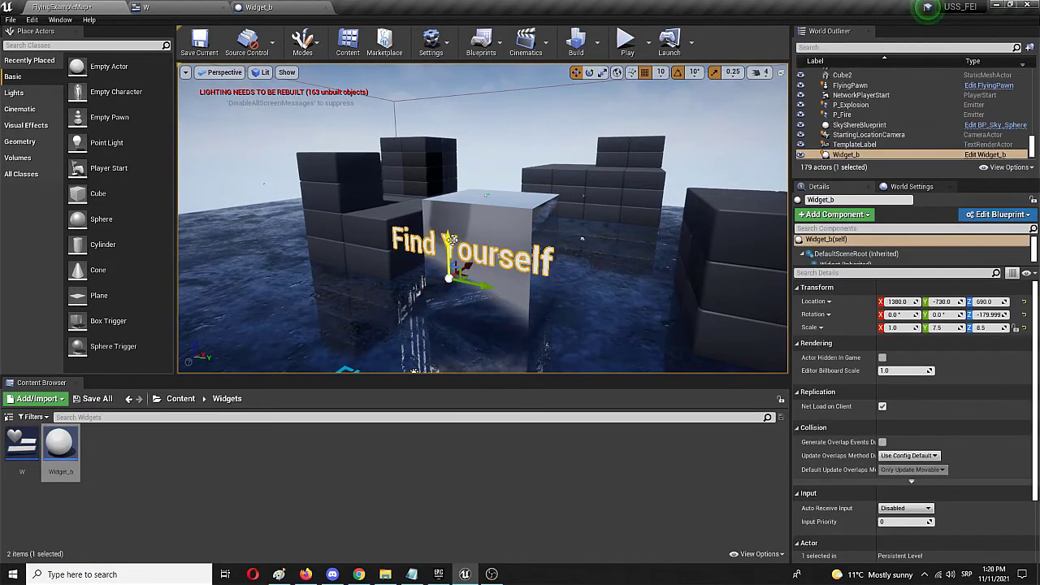
{"action": "left_click_drag", "start_coordinate": [451, 239], "coordinate": [456, 265]}
{"action": "right_click_drag", "start_coordinate": [457, 265], "coordinate": [219, 288]}
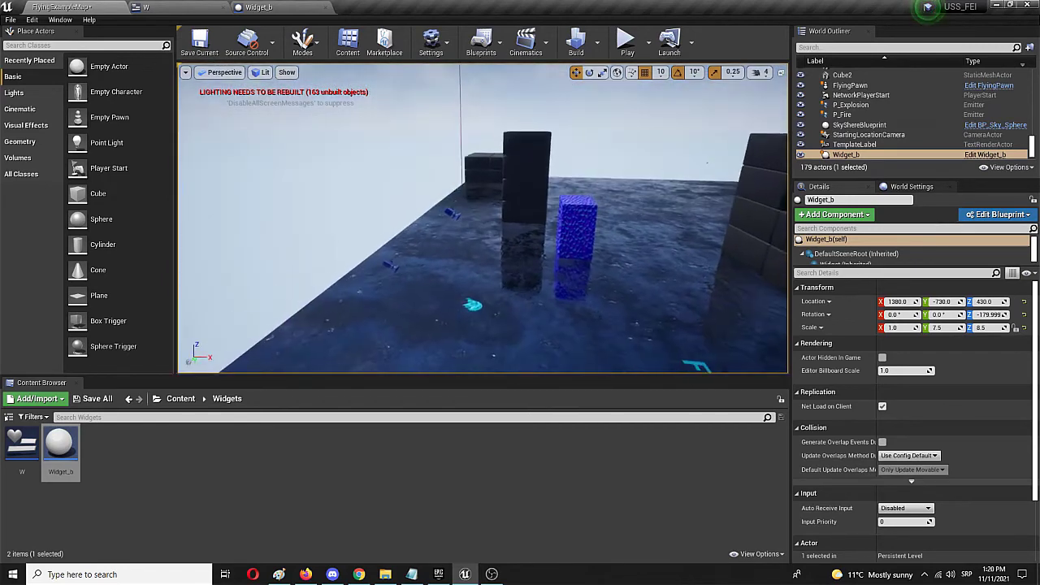
Step: Check the FlyingPawn's camera preview, and move the Widget_b text actor away from the large cube to X 1090
{"action": "left_click", "coordinate": [472, 304]}
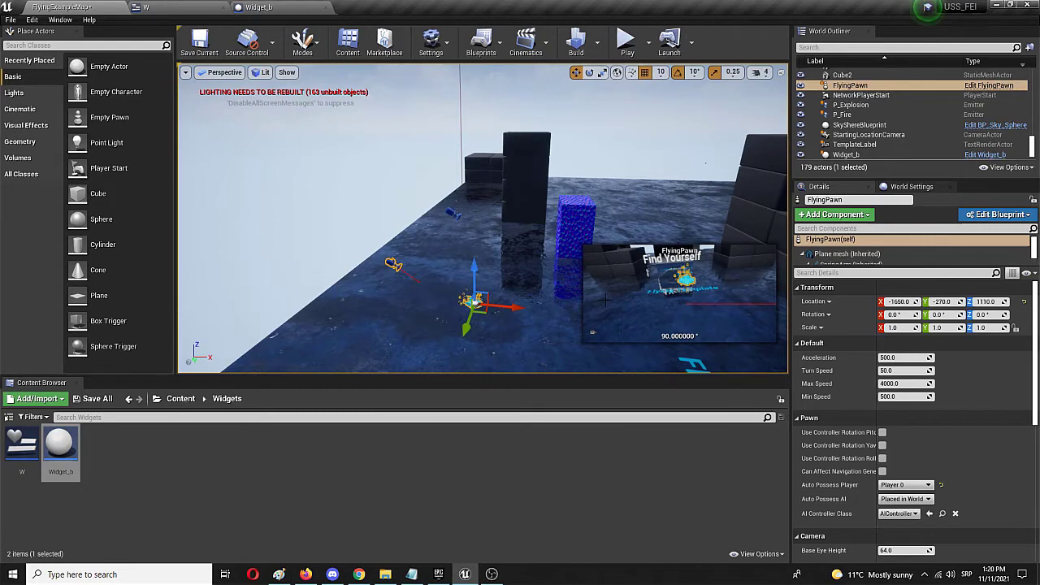
{"action": "right_click_drag", "start_coordinate": [517, 261], "coordinate": [711, 271]}
{"action": "left_click", "coordinate": [505, 257]}
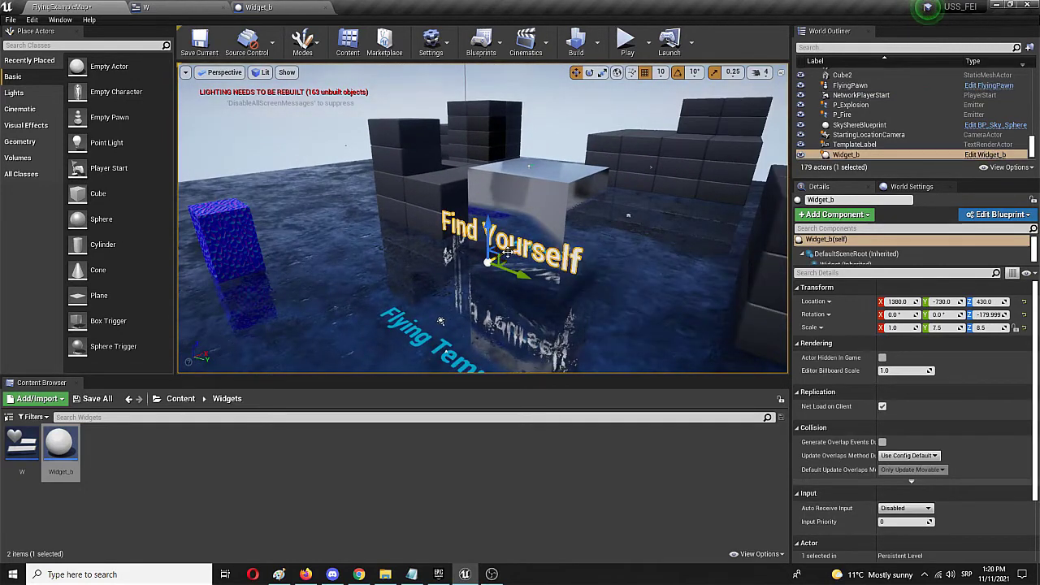
{"action": "mouse_move", "coordinate": [507, 252]}
{"action": "left_mouse_down"}
{"action": "mouse_move", "coordinate": [536, 236]}
{"action": "mouse_move", "coordinate": [483, 269]}
{"action": "mouse_move", "coordinate": [494, 260]}
{"action": "left_mouse_up"}
{"action": "right_click_drag", "start_coordinate": [494, 261], "coordinate": [366, 263]}
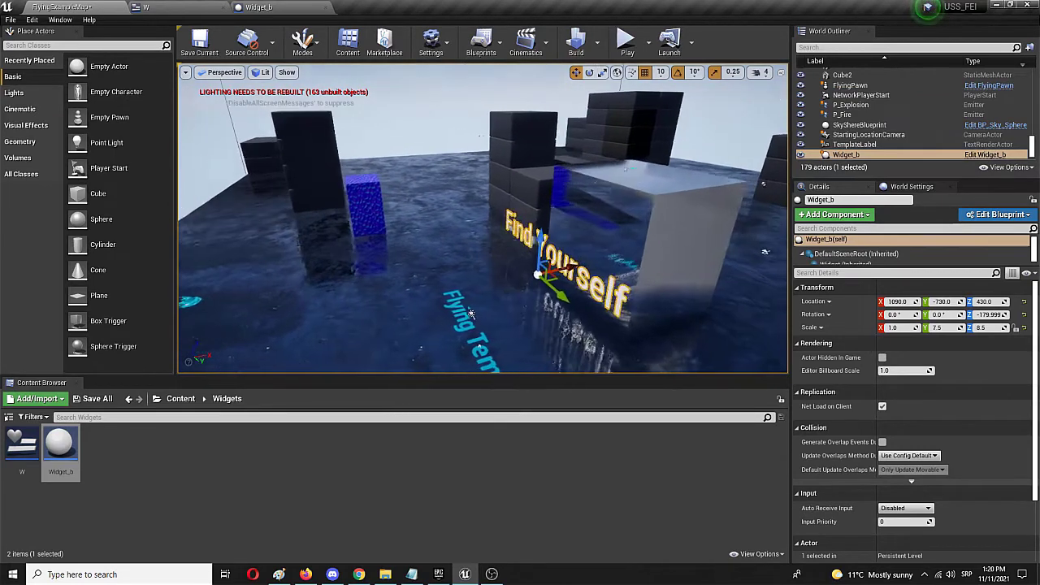
Step: Raise the Widget_b actor to Z 570 and shift it along X to 1160, towards the large cube
{"action": "right_click_drag", "start_coordinate": [440, 239], "coordinate": [440, 239]}
{"action": "right_click", "coordinate": [440, 239]}
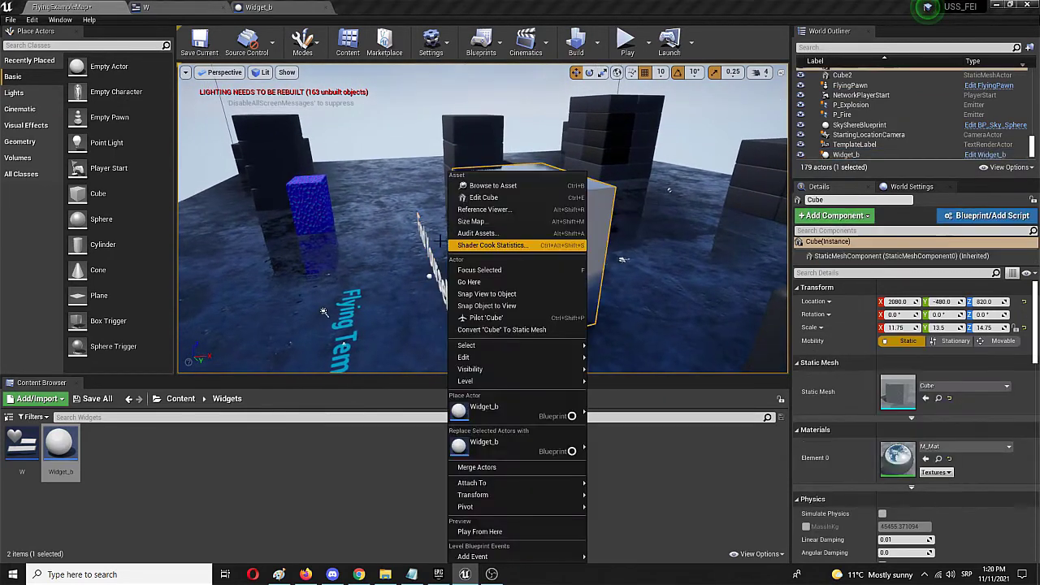
{"action": "left_click", "coordinate": [428, 265]}
{"action": "left_click", "coordinate": [431, 270]}
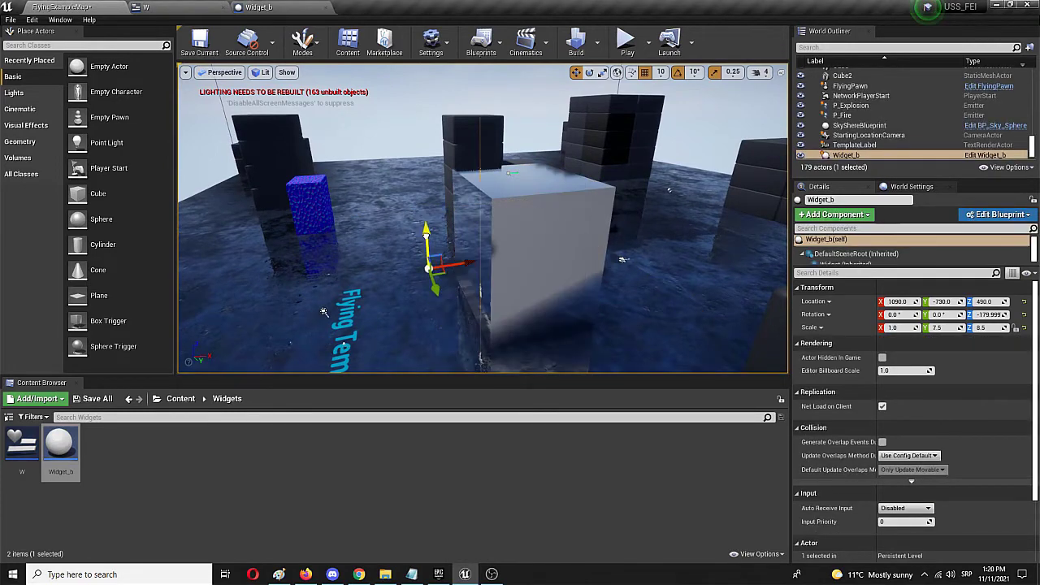
{"action": "left_click_drag", "start_coordinate": [426, 237], "coordinate": [469, 258]}
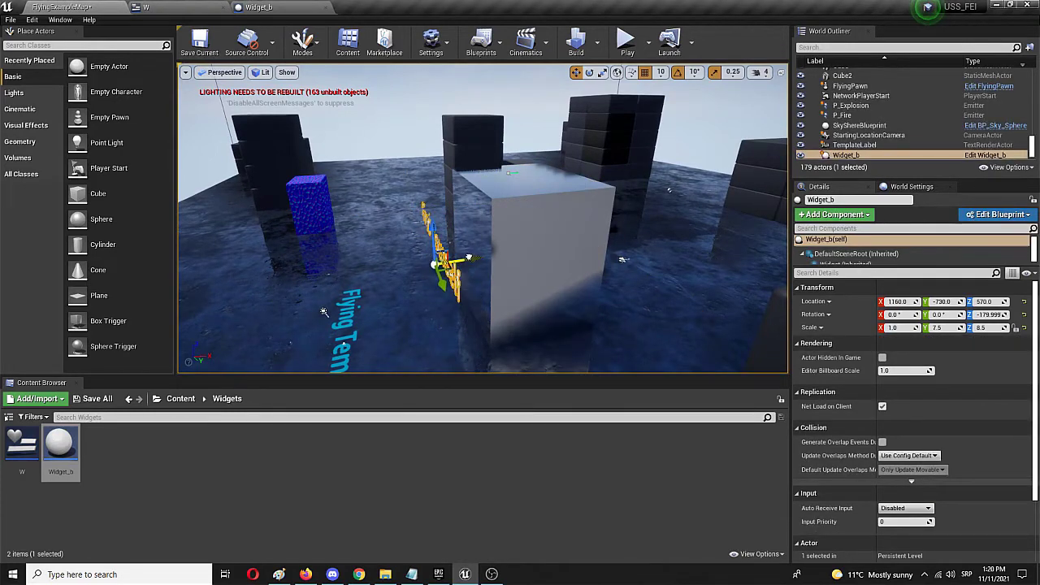
Step: Move the FlyingPawn actor farther back from the text to X -2160 and raise it to Z 1270
{"action": "left_click", "coordinate": [397, 295]}
{"action": "mouse_move", "coordinate": [397, 294]}
{"action": "right_mouse_down"}
{"action": "mouse_move", "coordinate": [491, 317]}
{"action": "mouse_move", "coordinate": [398, 294]}
{"action": "right_mouse_up"}
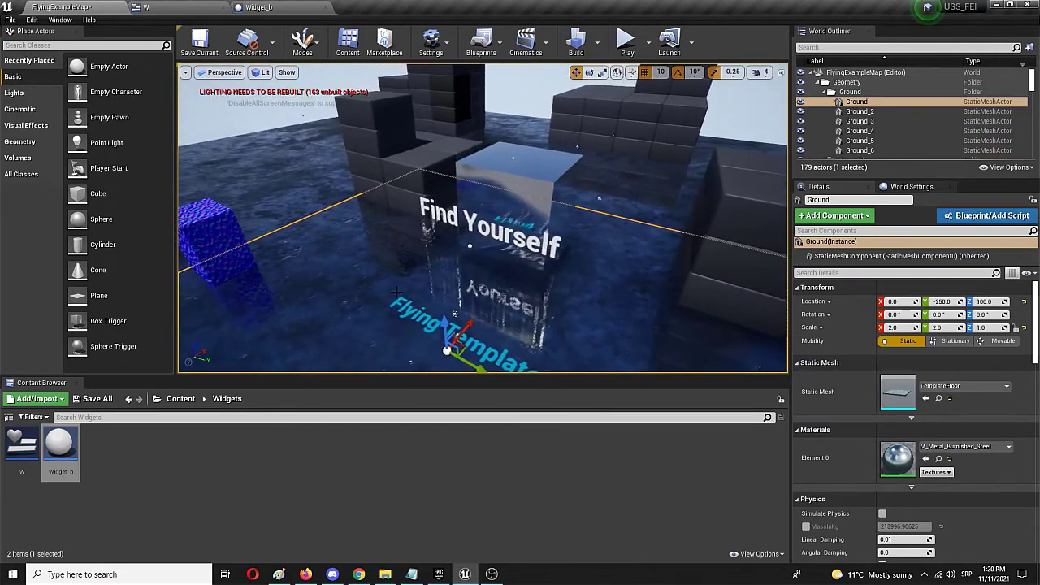
{"action": "left_click_drag", "start_coordinate": [408, 285], "coordinate": [404, 294]}
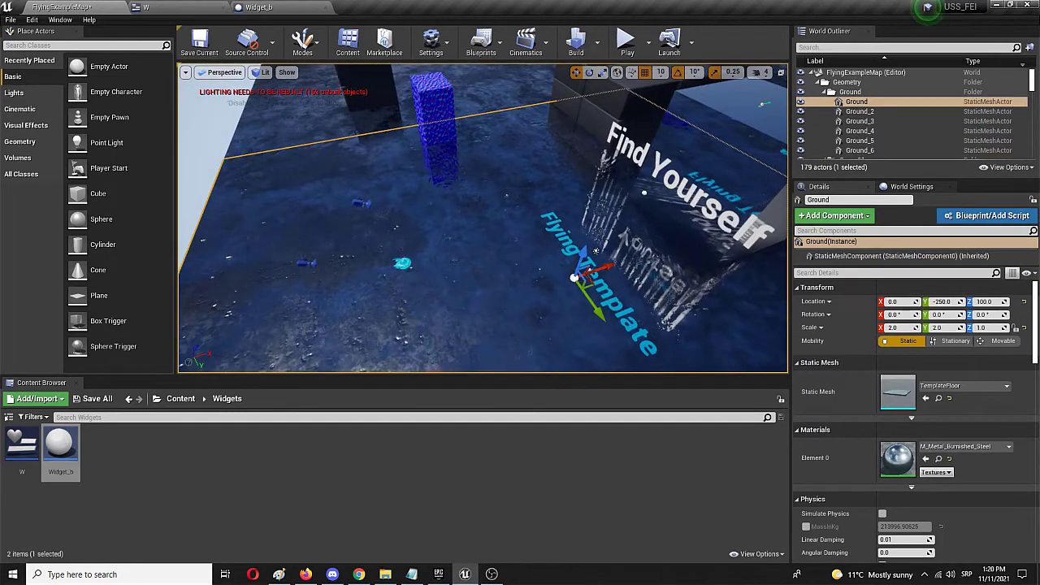
{"action": "left_click", "coordinate": [402, 264]}
{"action": "left_click_drag", "start_coordinate": [439, 252], "coordinate": [308, 245]}
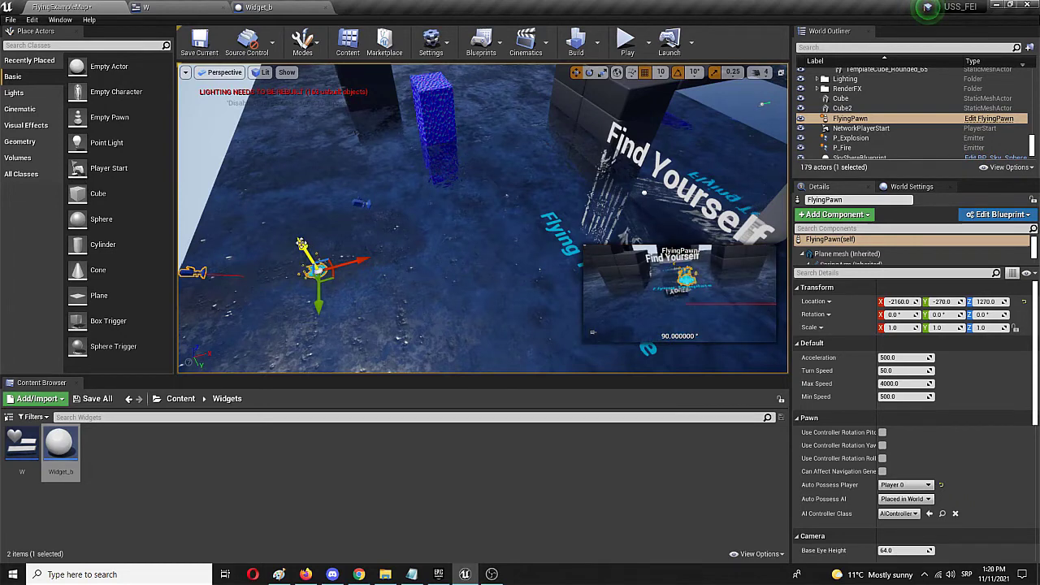
Step: Play the level, fly the ship around the Find Yourself text and large cube to examine them, and end the session
{"action": "left_click", "coordinate": [627, 50]}
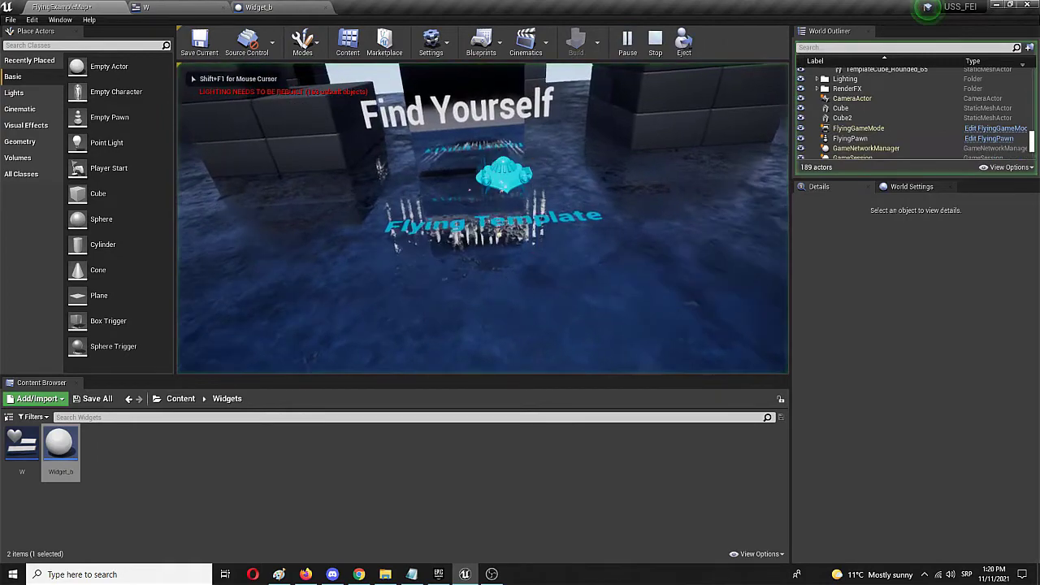
{"action": "key", "text": "d"}
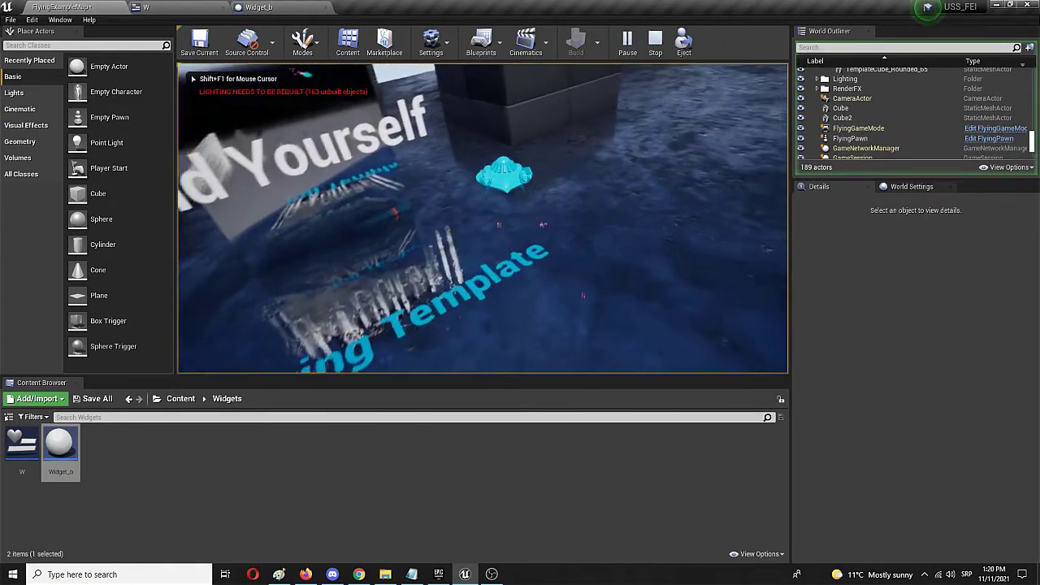
{"action": "key", "text": "a"}
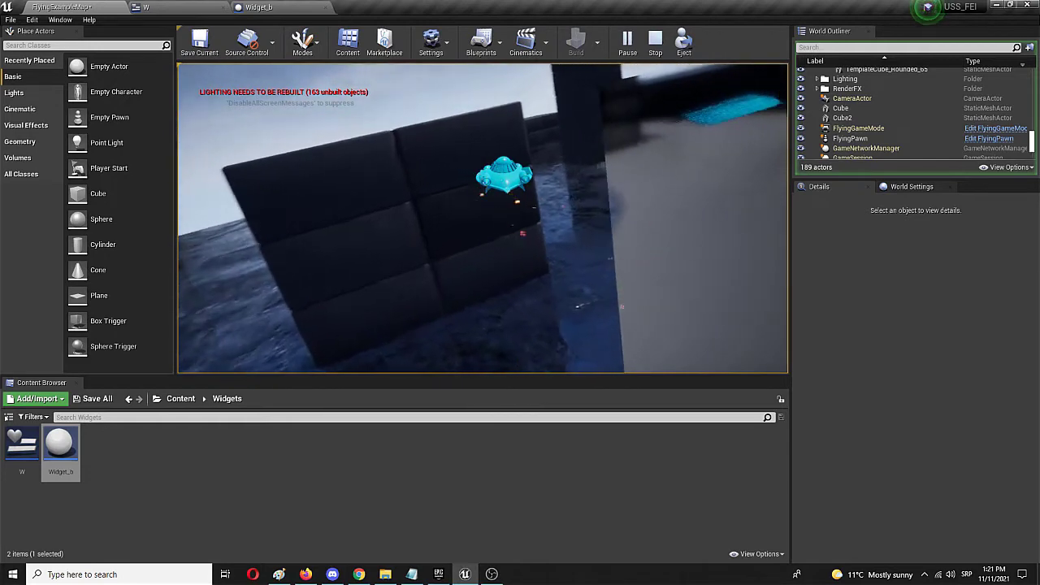
{"action": "key", "text": "s"}
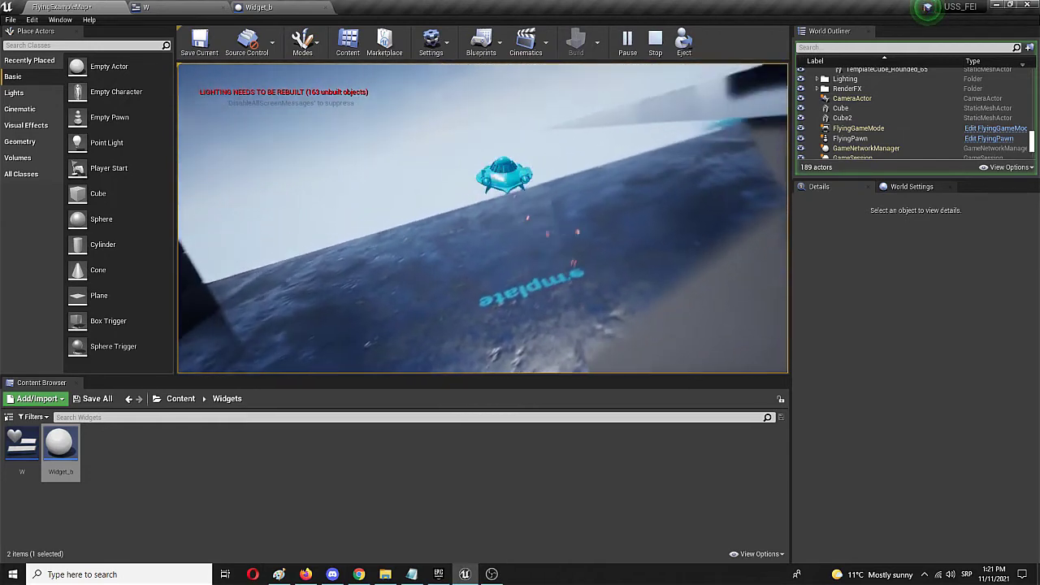
{"action": "key", "text": "s"}
{"action": "key", "text": "a"}
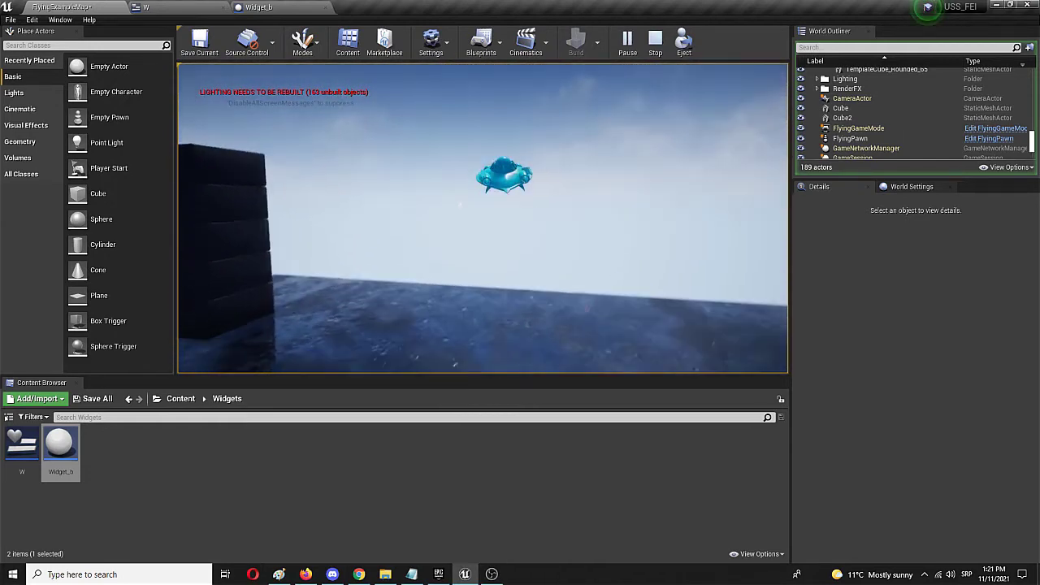
{"action": "key", "text": "s"}
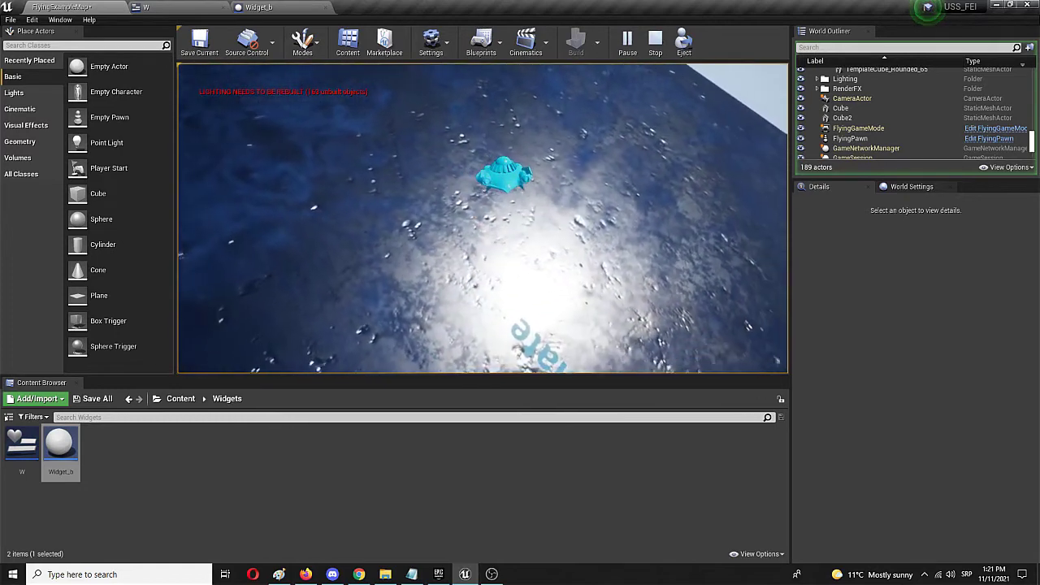
{"action": "key", "text": "w"}
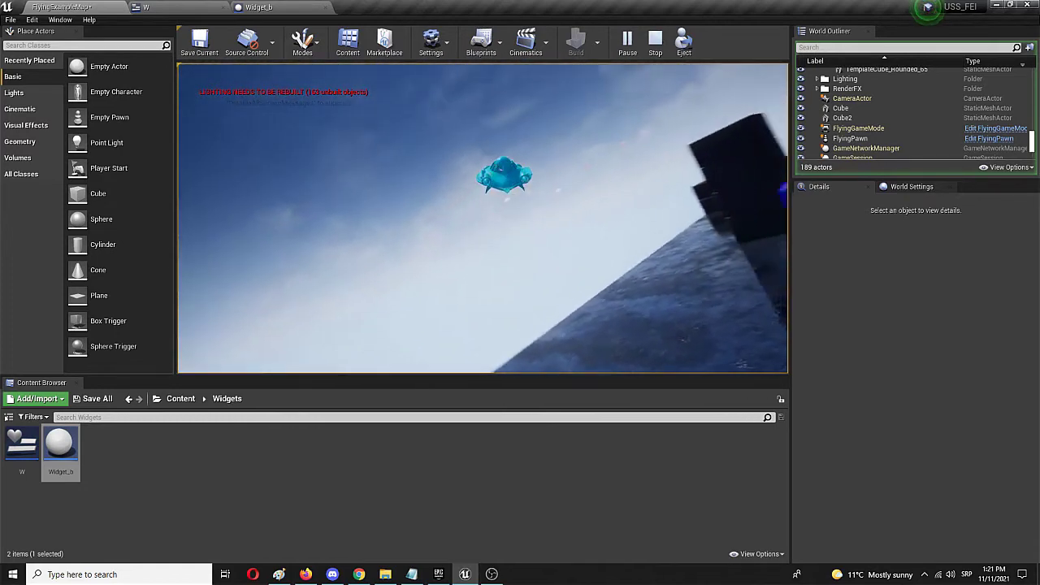
{"action": "key", "text": "d"}
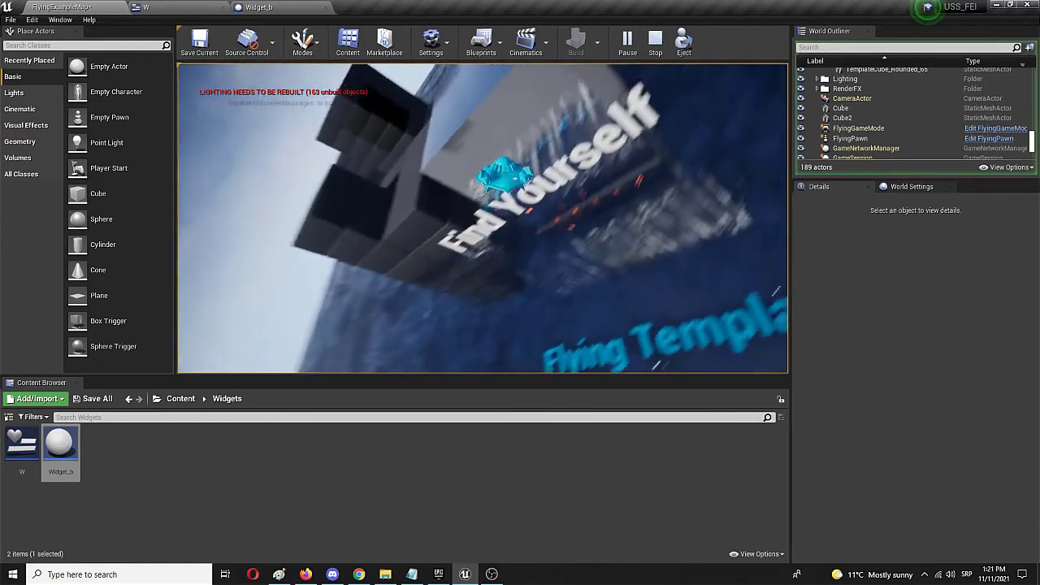
{"action": "key", "text": "w"}
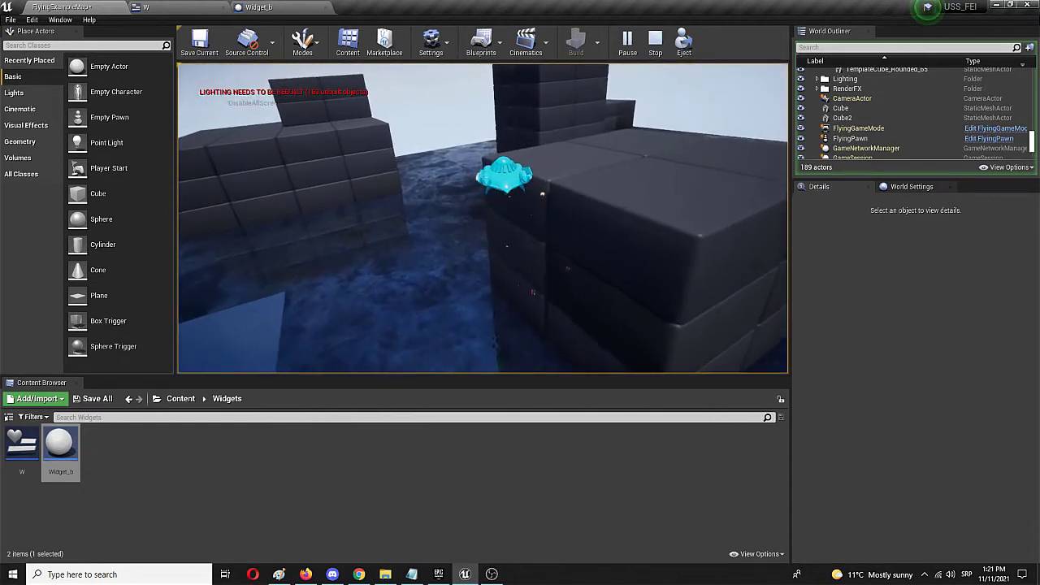
{"action": "key", "text": "Escape"}
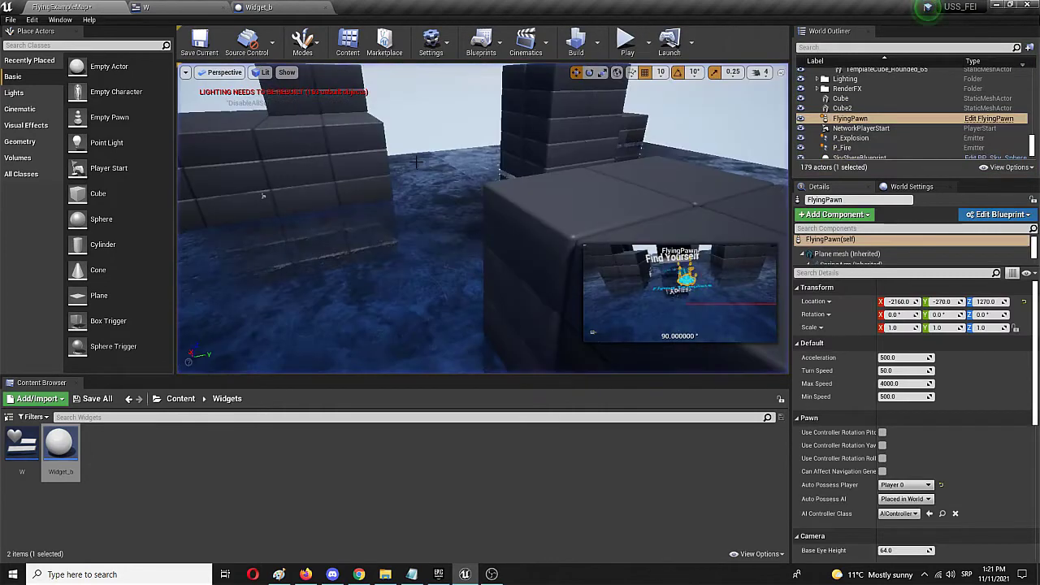
{"action": "right_click_drag", "start_coordinate": [477, 204], "coordinate": [585, 244]}
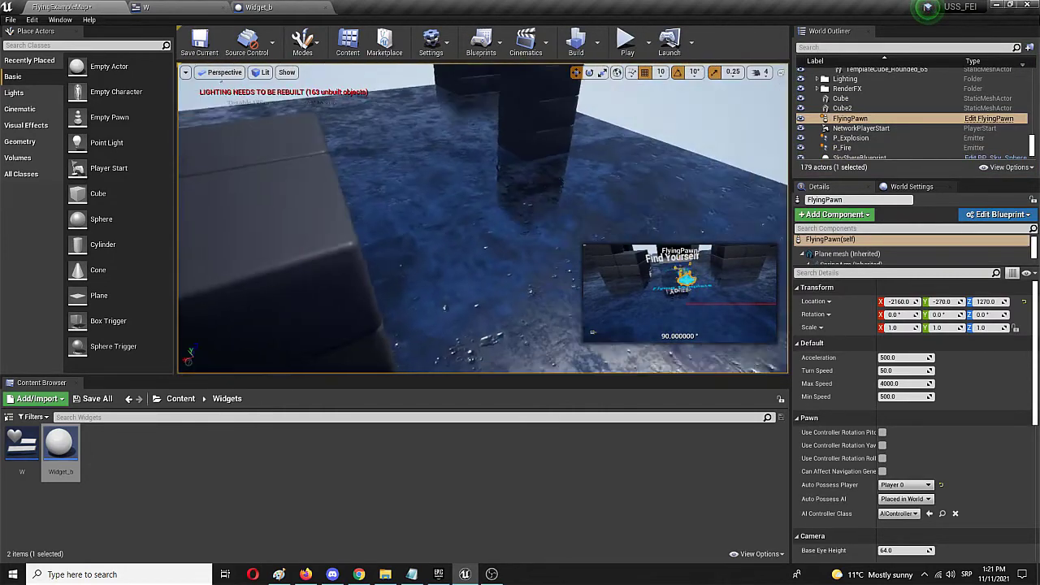
{"action": "right_click_drag", "start_coordinate": [482, 252], "coordinate": [335, 294]}
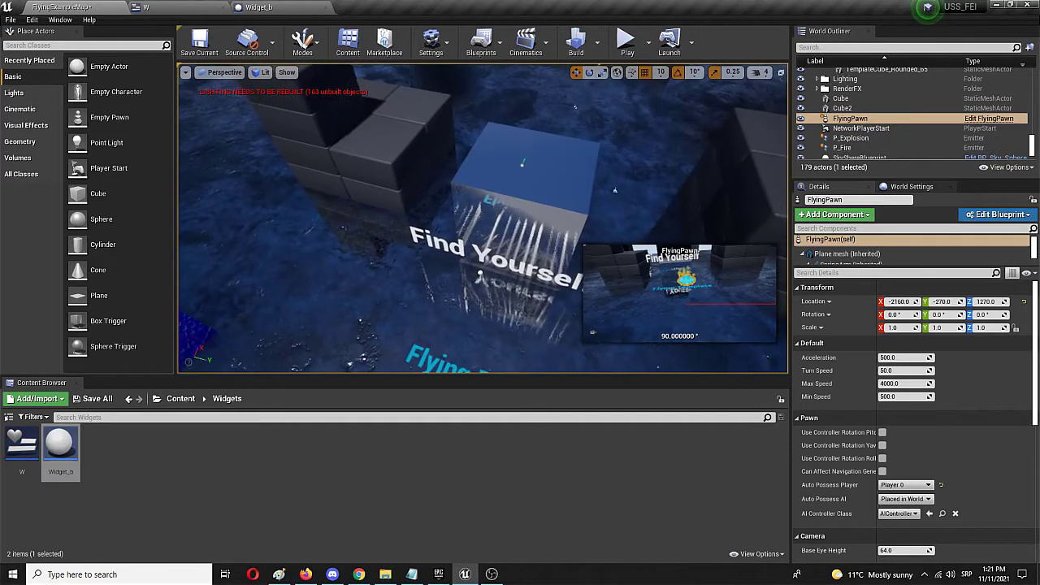
{"action": "right_click_drag", "start_coordinate": [358, 237], "coordinate": [390, 237]}
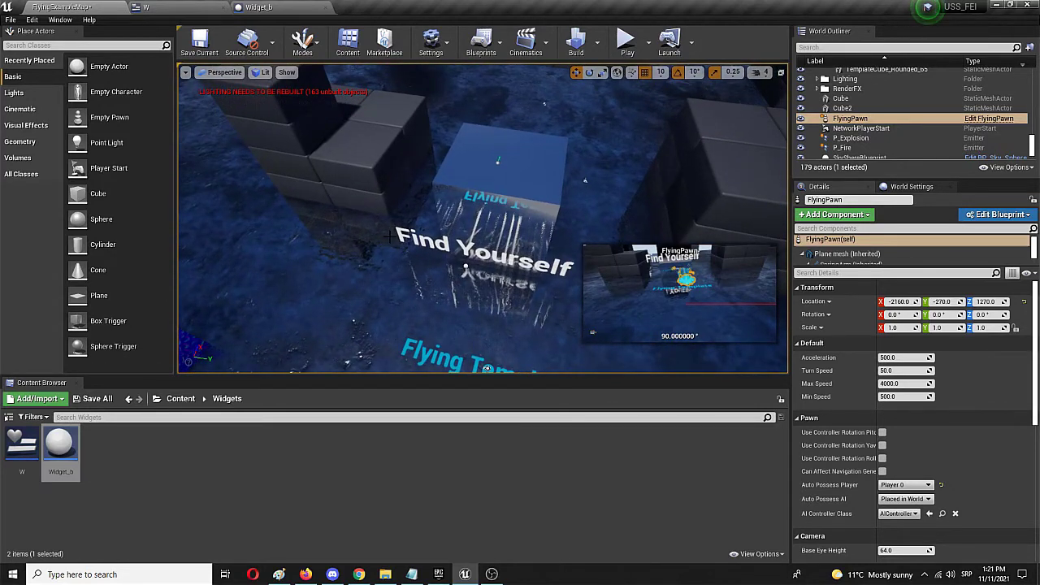